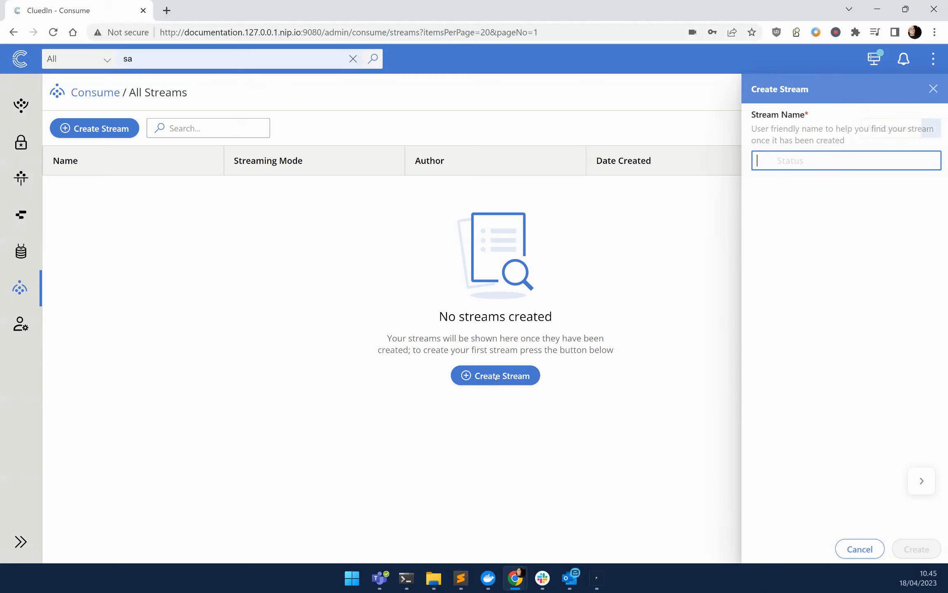
- Name the new stream Companies and create it
text(Companies)
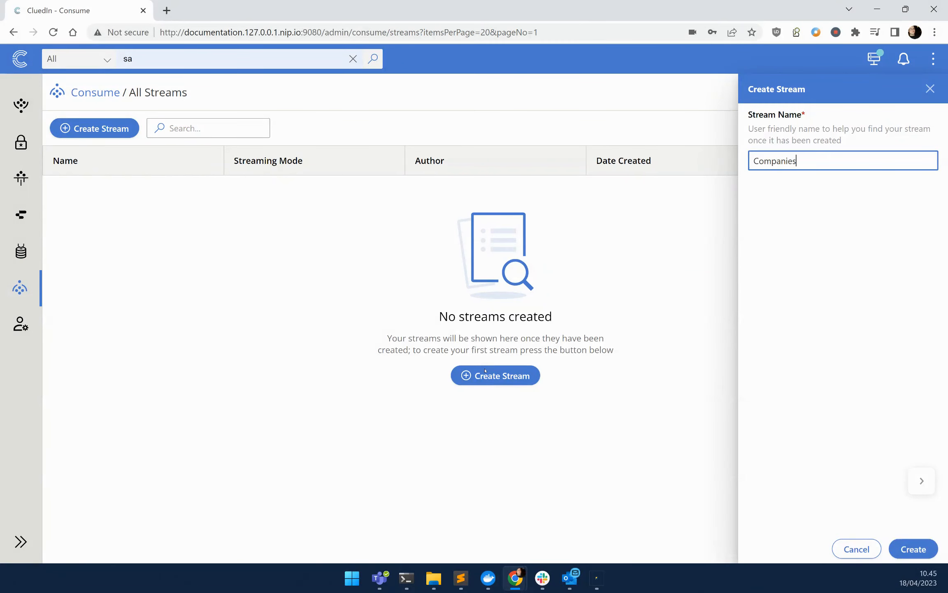
key(Return)
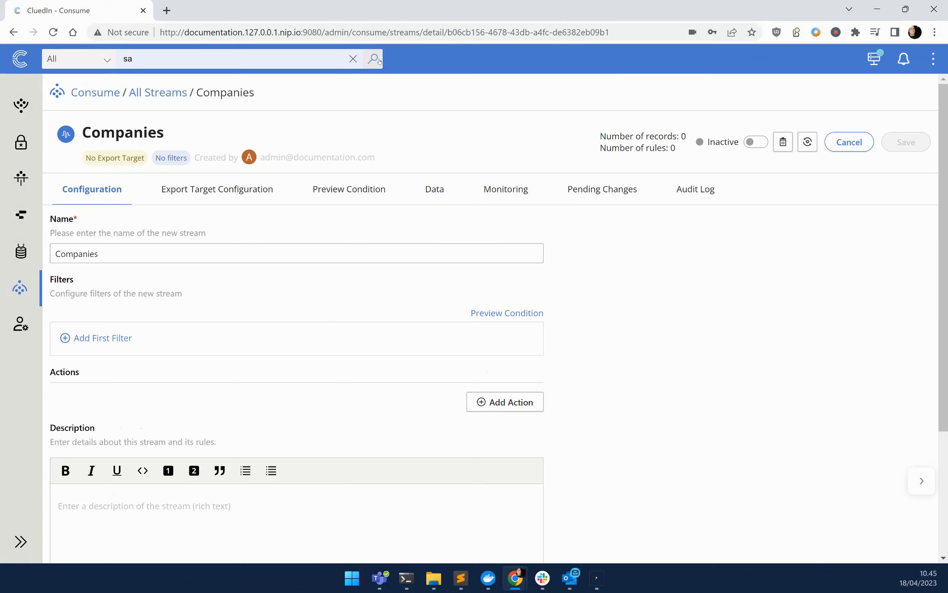
- Clear the existing search text and run an empty search to list all records
double_click(276, 59)
key(BackSpace)
key(Return)
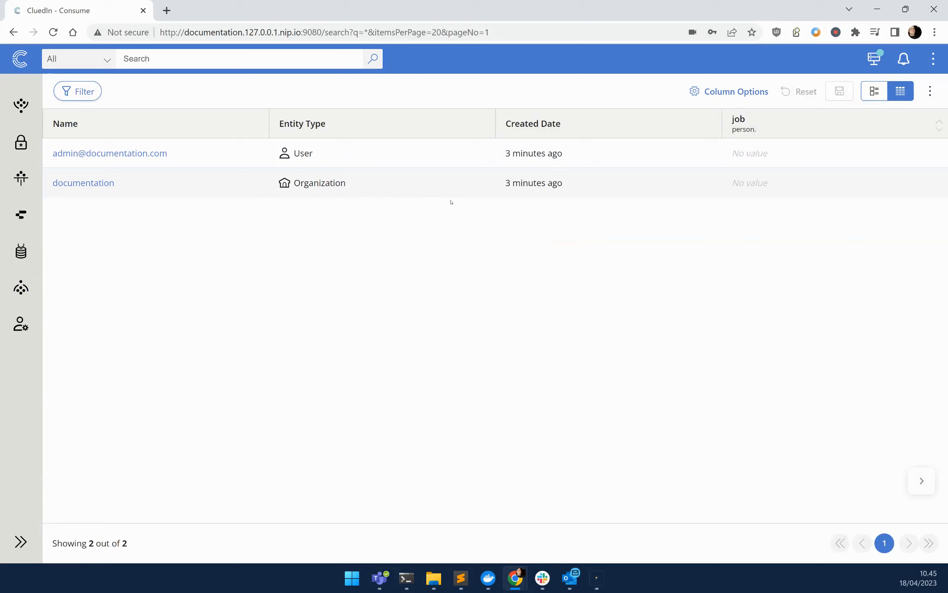
- Go back to the Consume streams and open the Companies stream's configuration
click(27, 291)
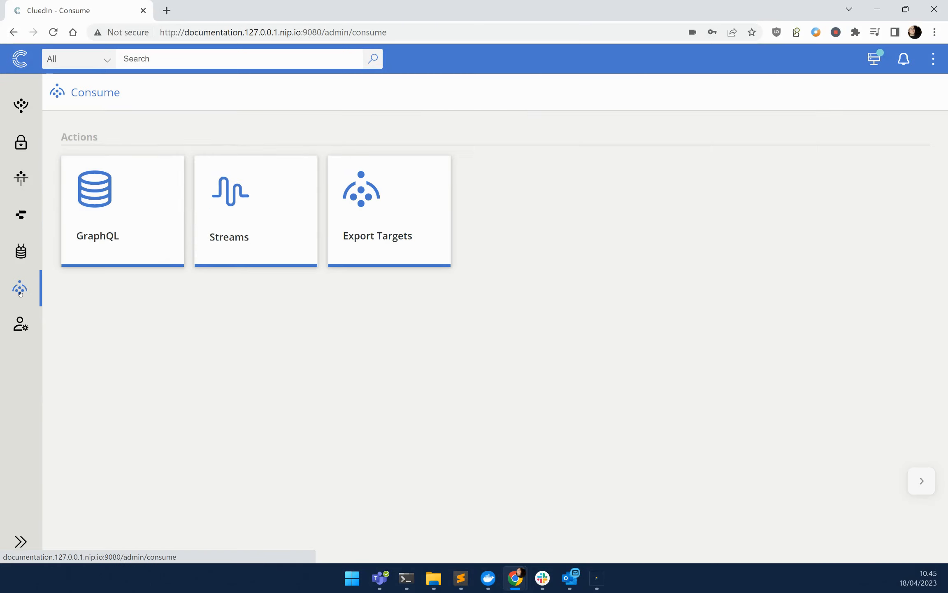
click(251, 207)
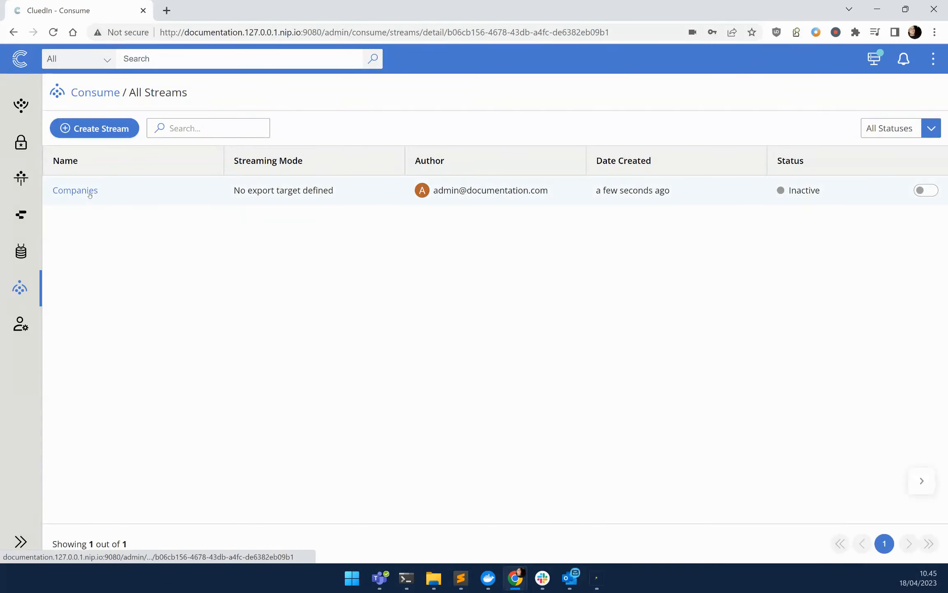
click(90, 193)
scroll(122, 345, down, 4)
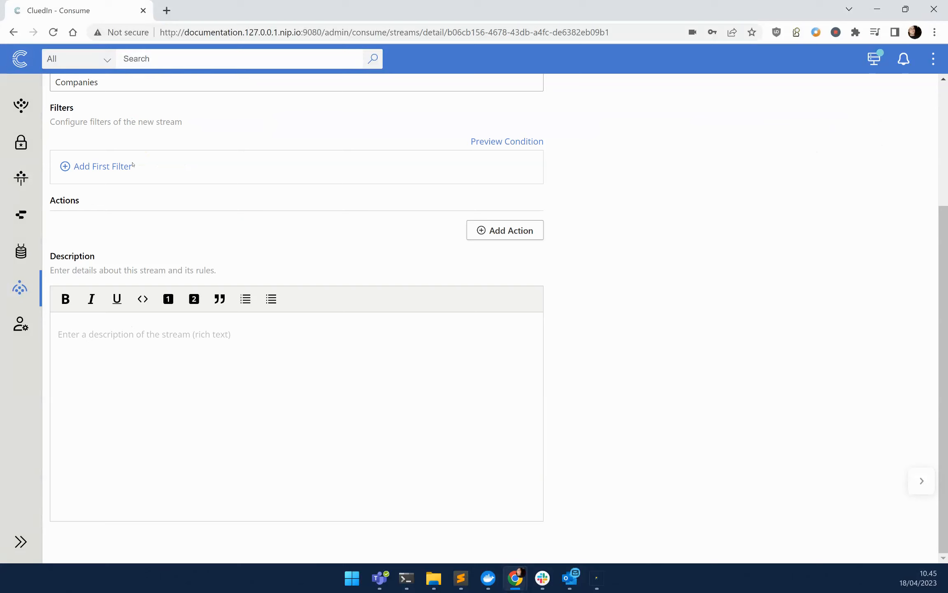
scroll(81, 212, up, 1)
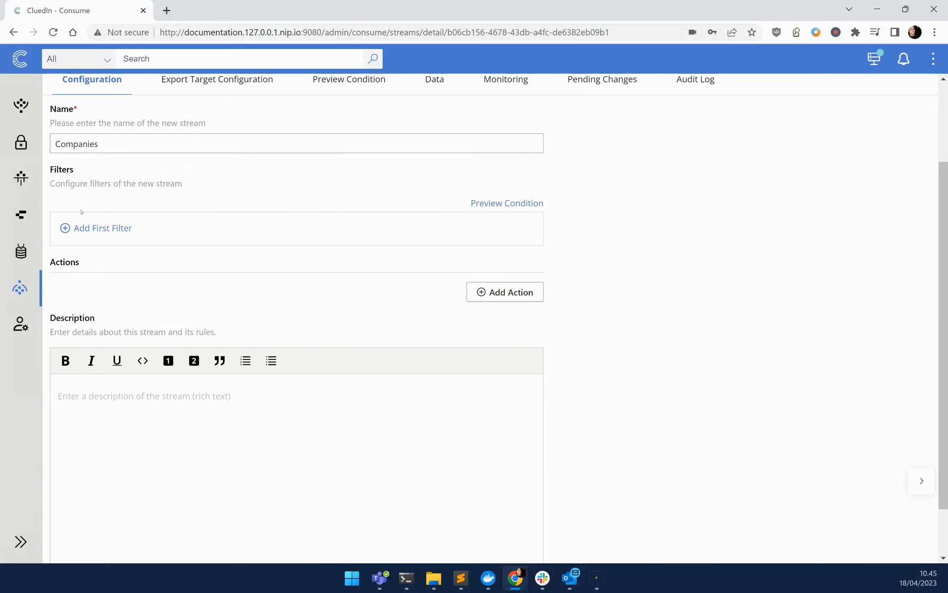
- Add a first filter to the Companies stream for the property EntityType equals /Company
click(105, 229)
click(102, 245)
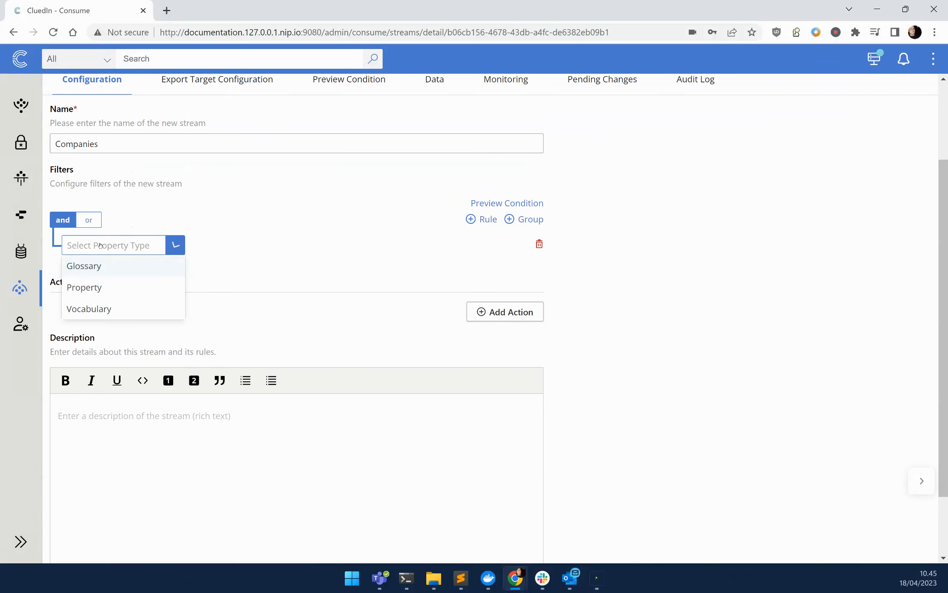
click(99, 287)
click(268, 245)
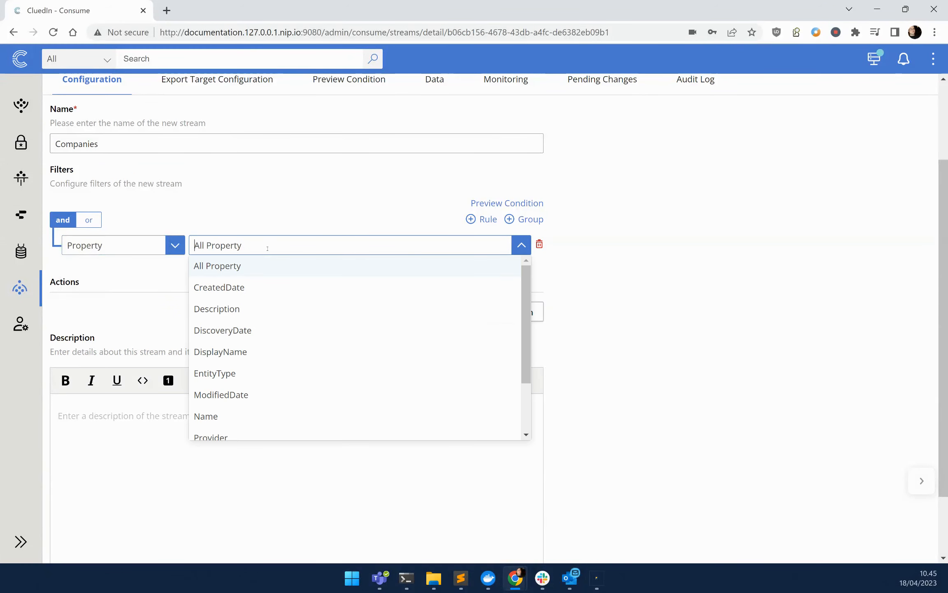
click(242, 372)
click(468, 245)
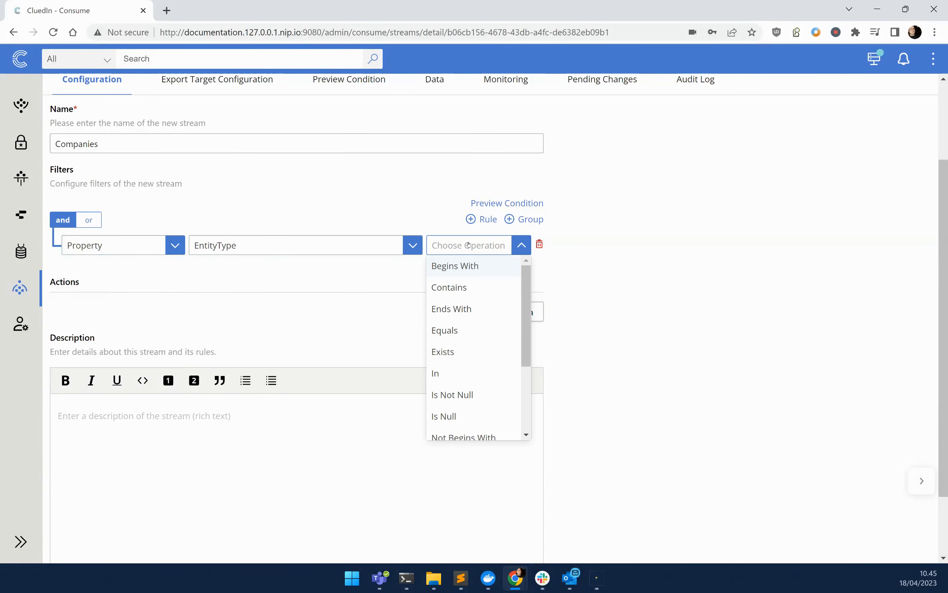
click(446, 334)
click(183, 284)
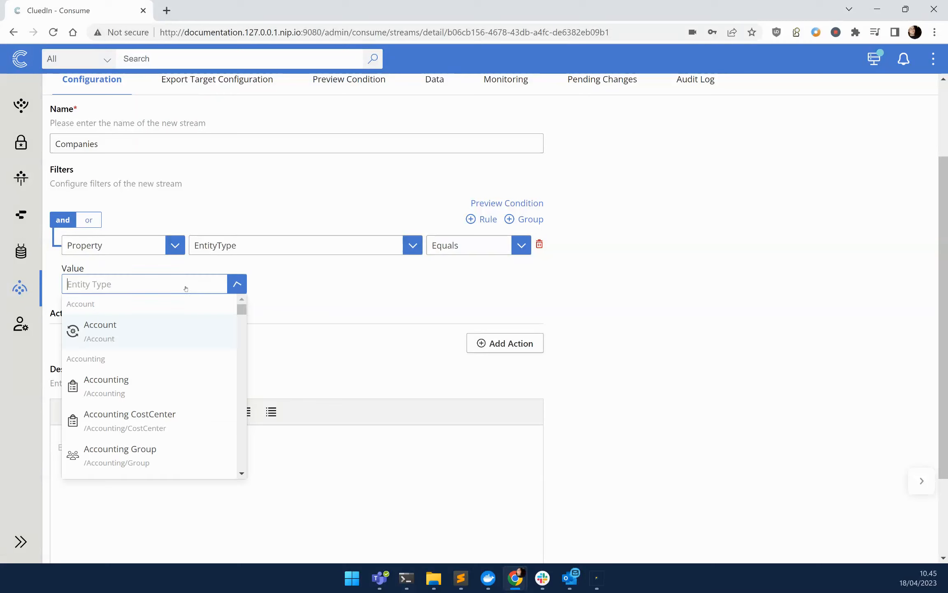
text(Company)
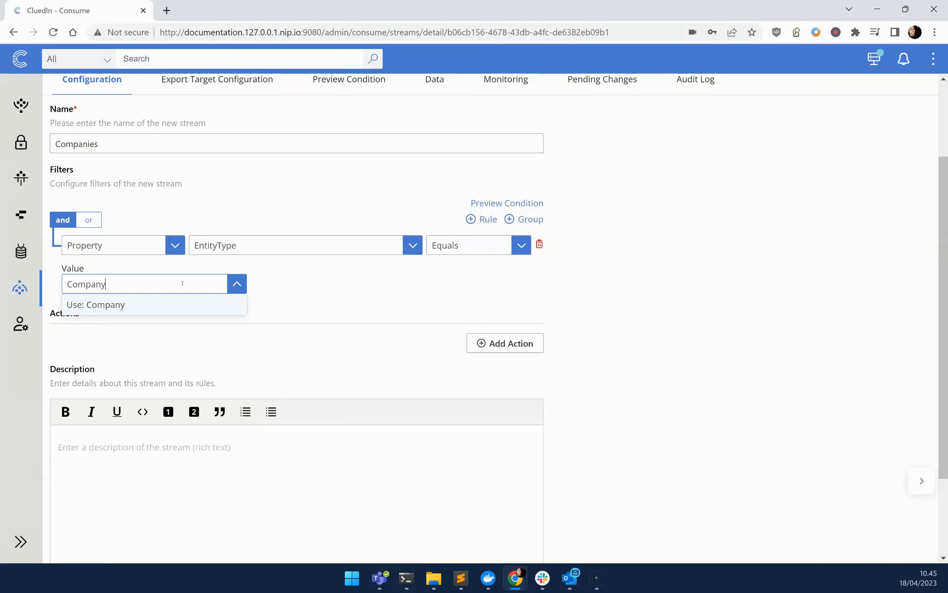
click(133, 307)
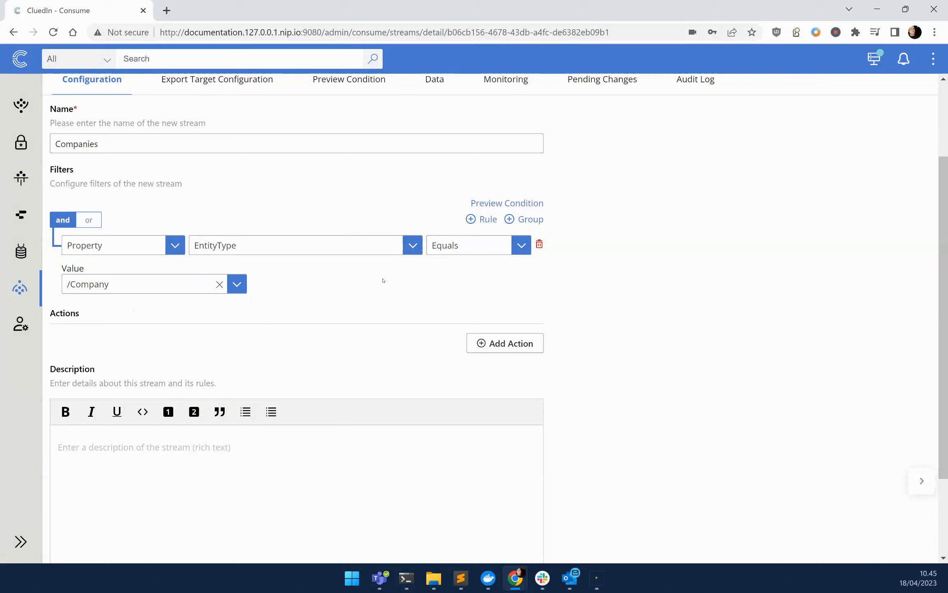
- Save the stream's filter changes with confirmation and preview the records matching the condition
scroll(383, 280, up, 3)
click(920, 141)
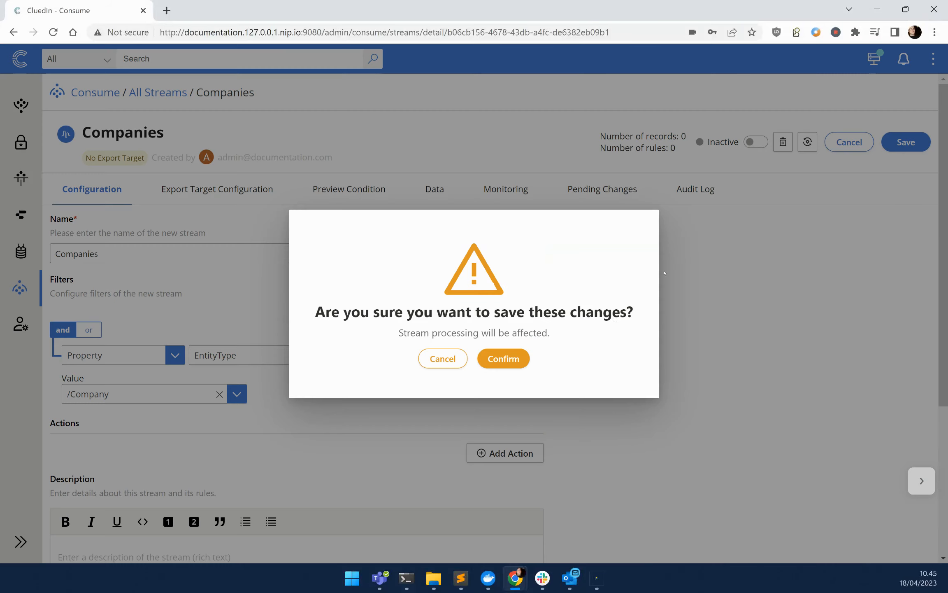
click(510, 359)
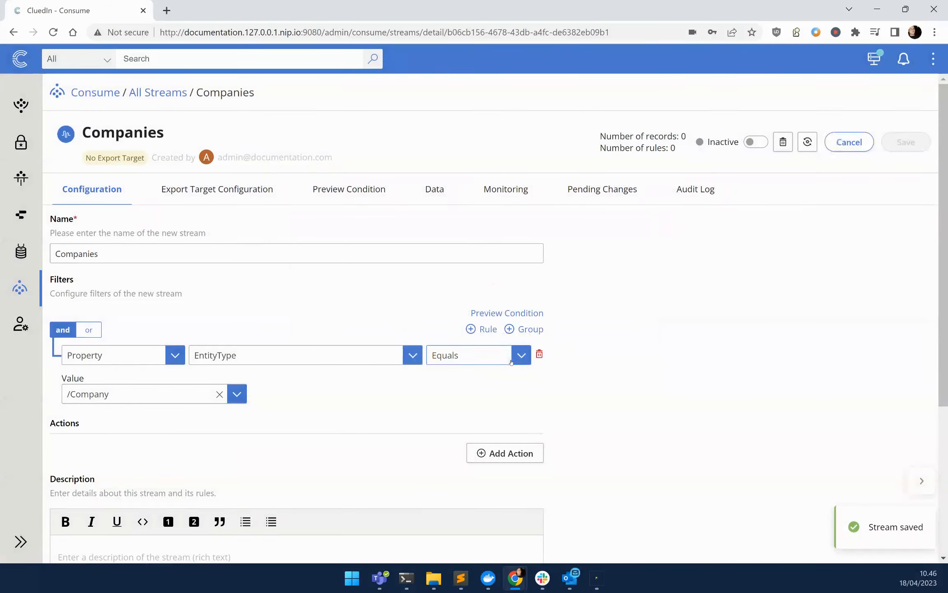
click(510, 313)
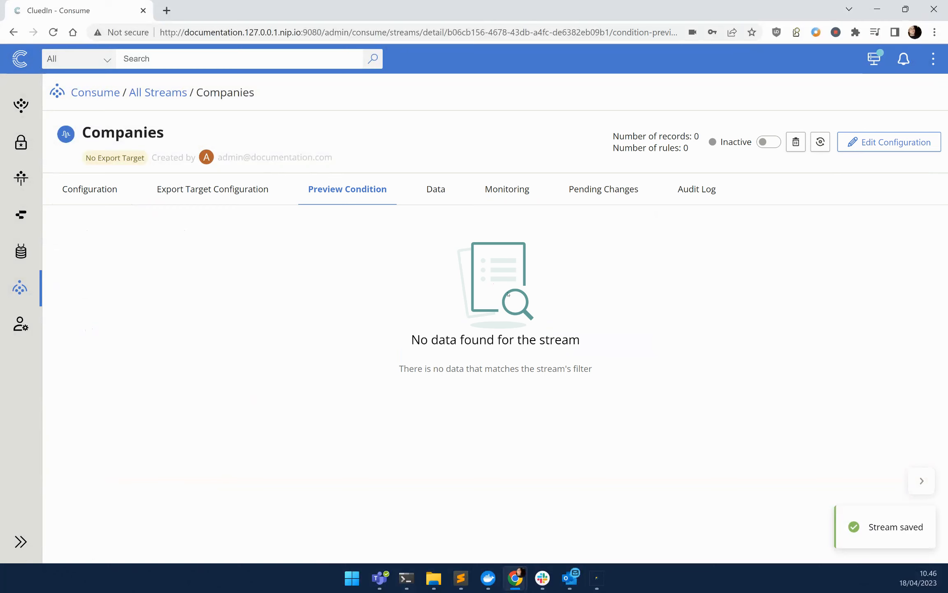
- Choose the sqlserver.DataStore.Db.Training connector as the stream's export target and continue to the properties to export
click(205, 189)
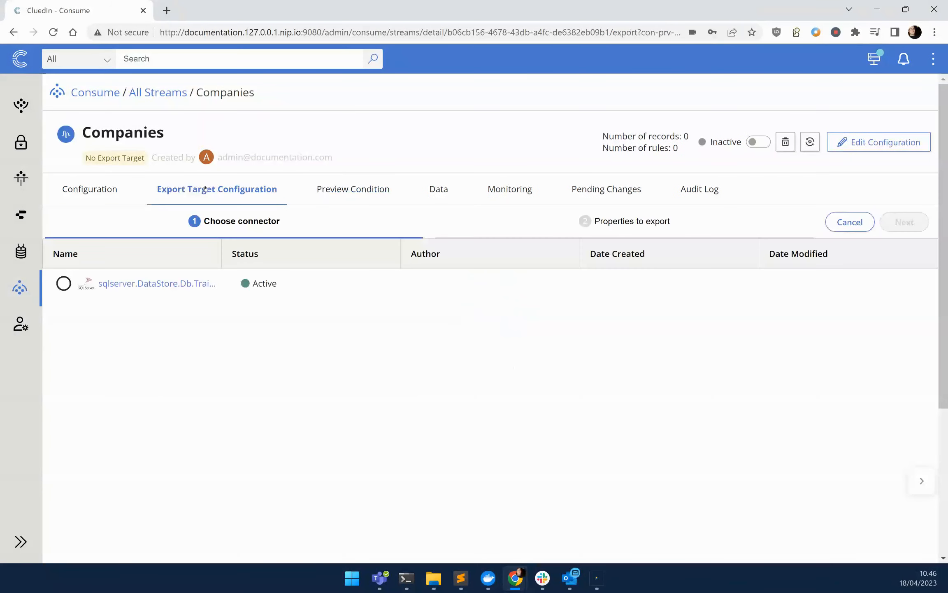
click(63, 283)
click(904, 222)
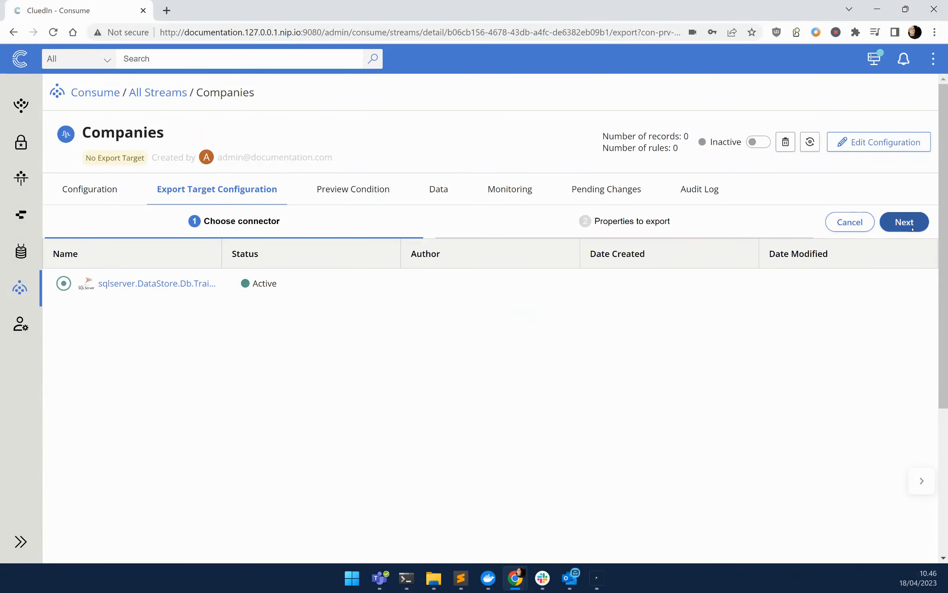
- Set the export target name to Companies and the streaming mode to Synchronized stream
click(475, 294)
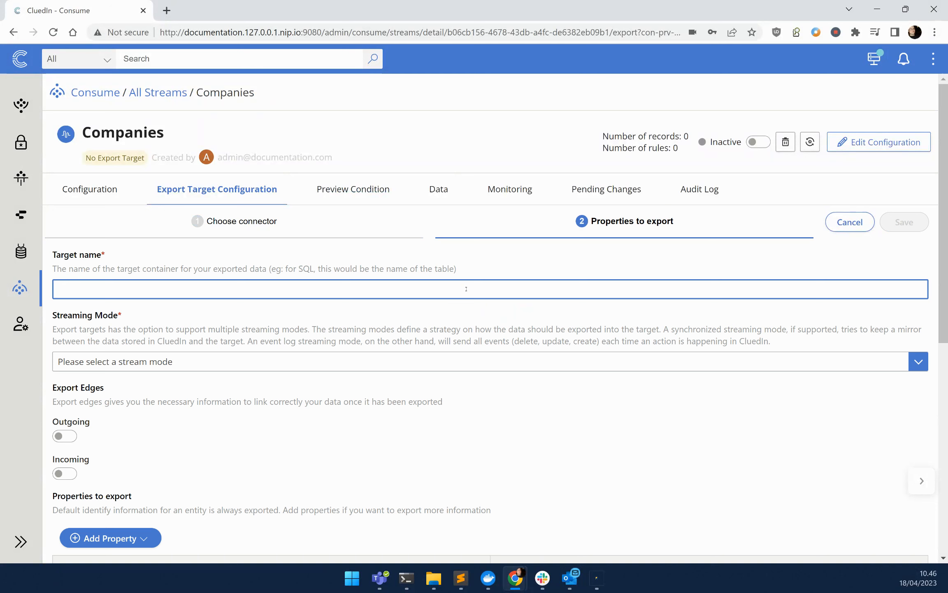
text(Companie)
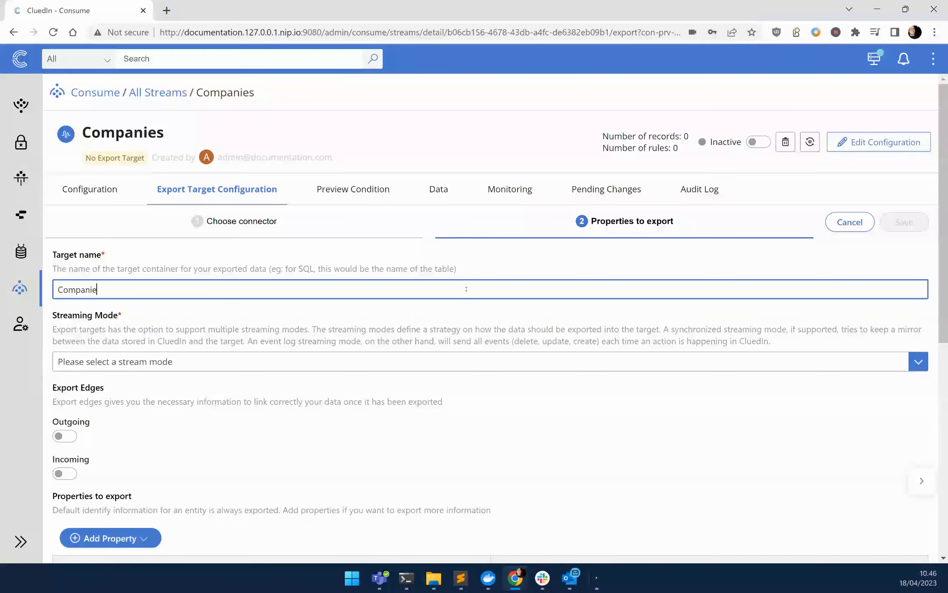
text(s)
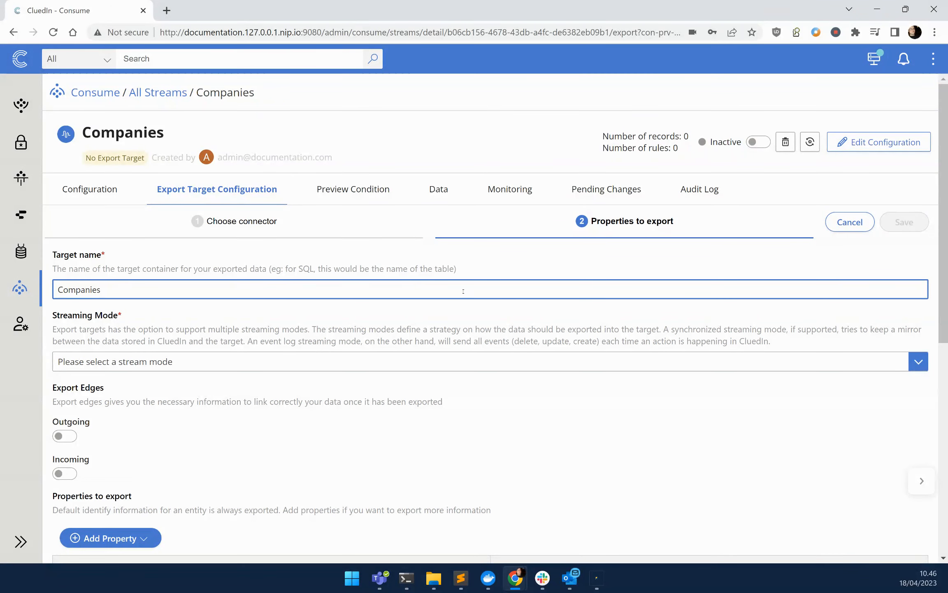
click(313, 361)
click(158, 404)
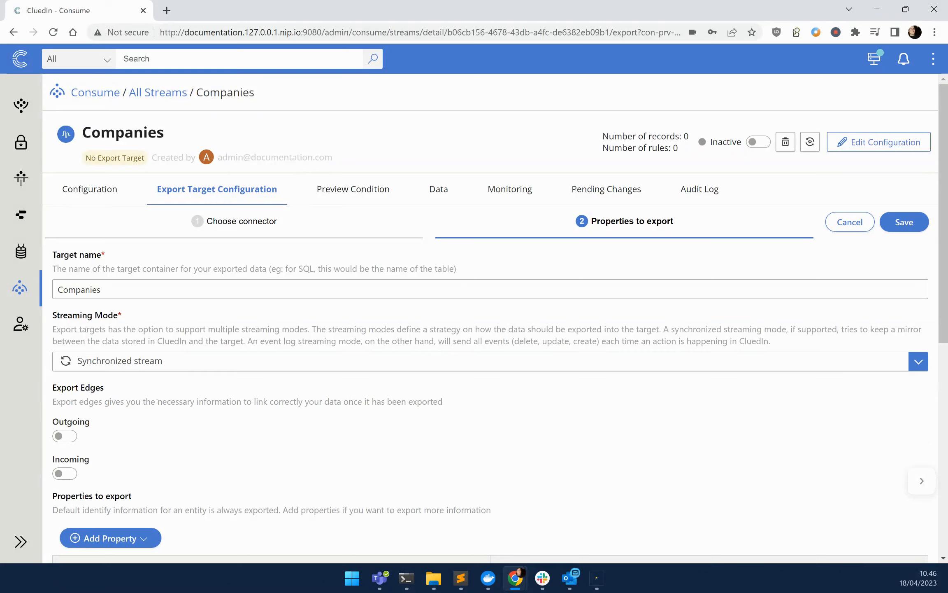
- Add the entity properties Name and Created Date to the properties to export
scroll(159, 436, down, 5)
click(117, 238)
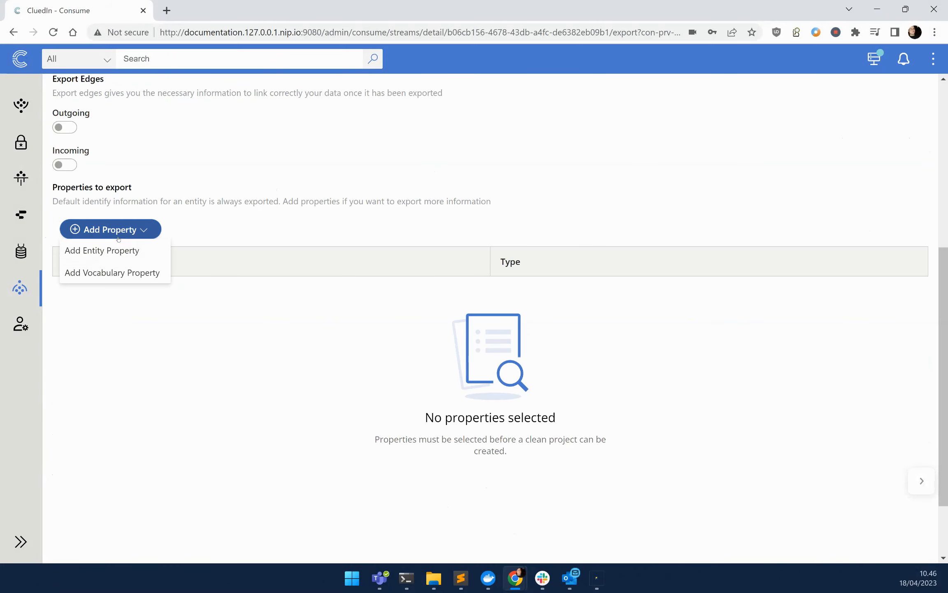
click(103, 250)
scroll(358, 431, down, 10)
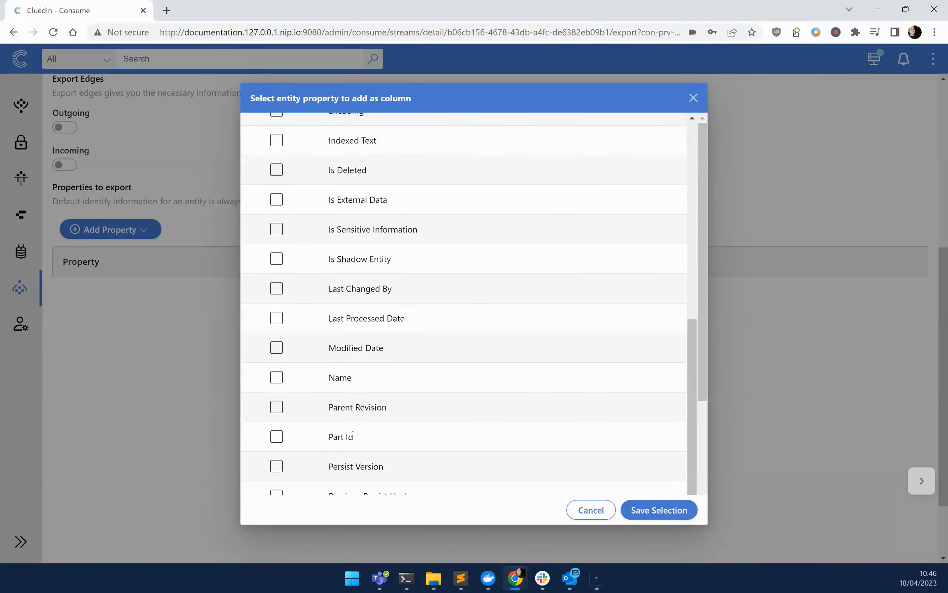
click(277, 378)
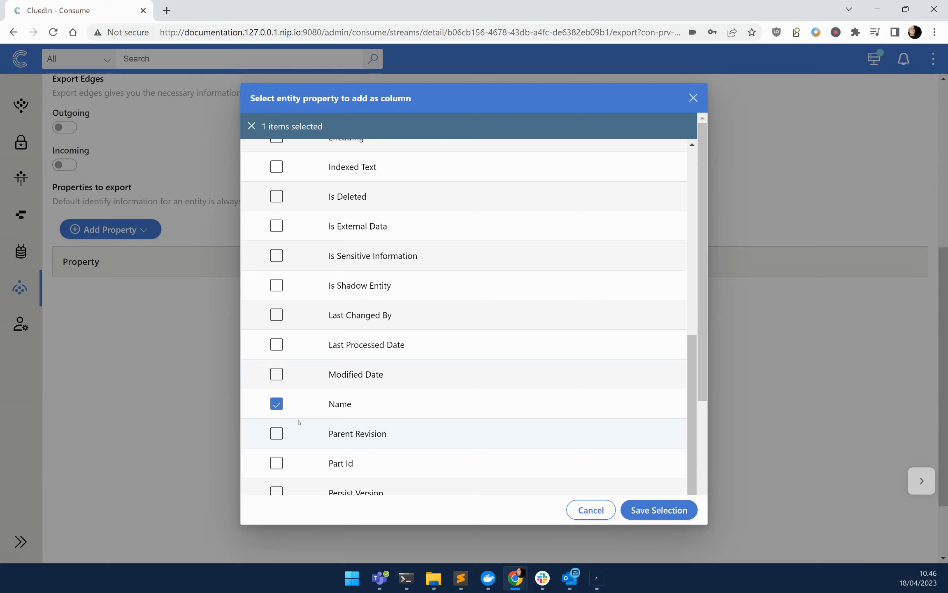
scroll(295, 424, down, 2)
scroll(295, 423, up, 12)
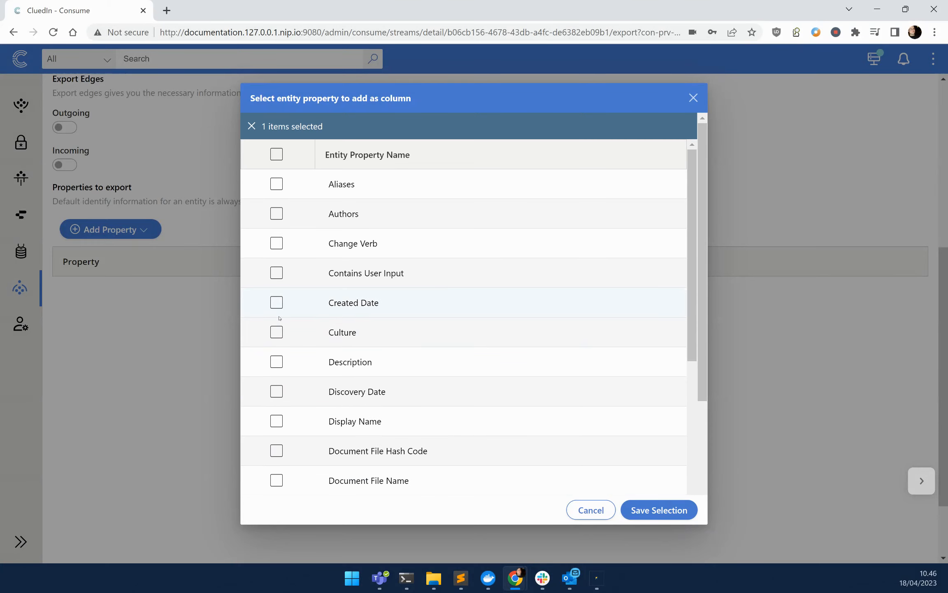
click(279, 304)
click(659, 510)
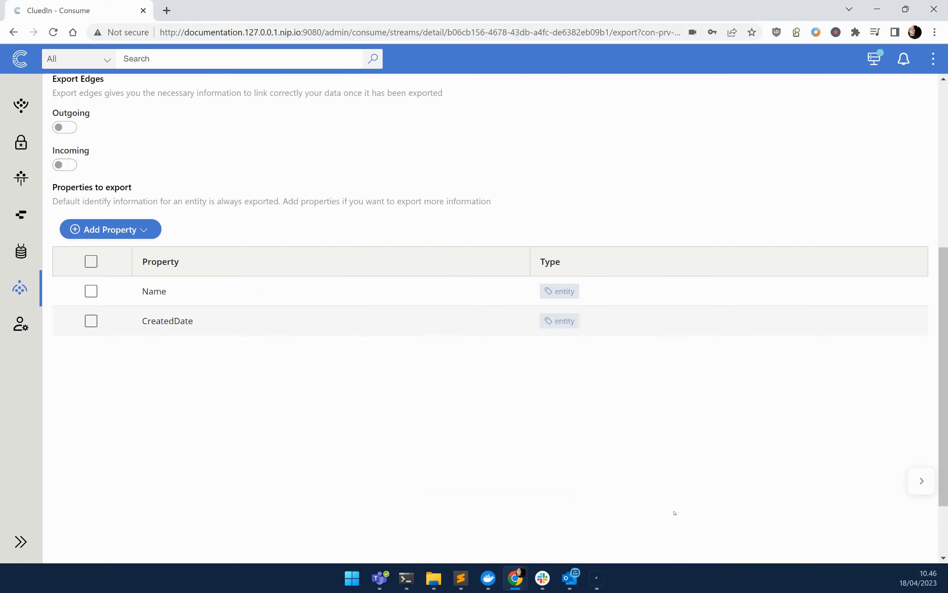
- Save the export target configuration and view the stream's data
scroll(551, 462, up, 6)
click(905, 226)
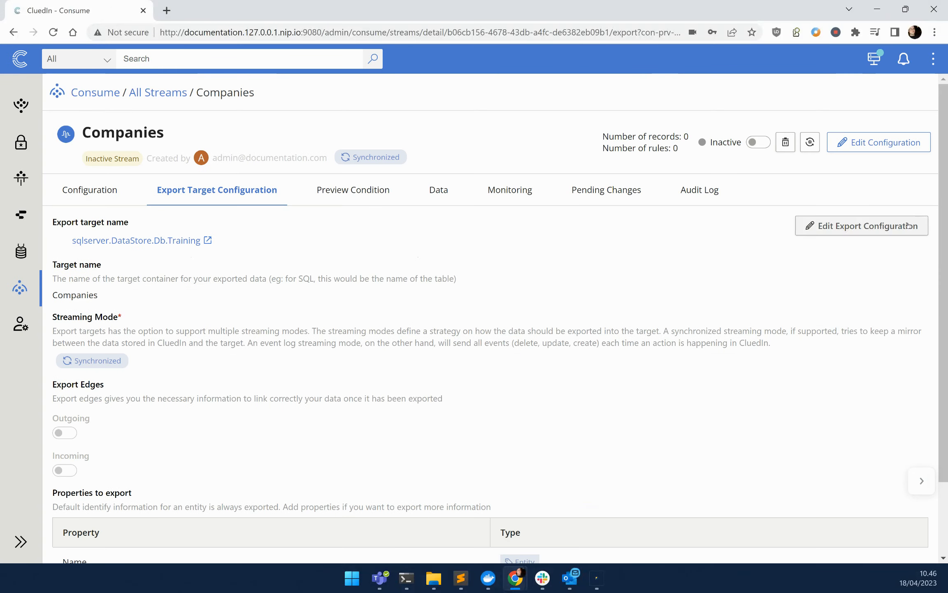
click(449, 183)
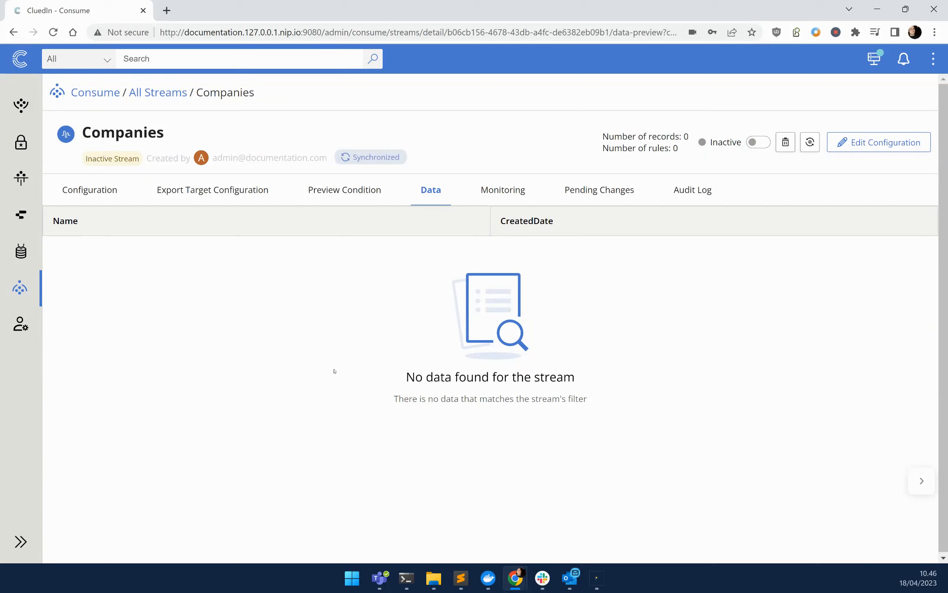
- Switch to SQL Server Management Studio, query the top 1000 rows of dbo.Companies in DataStore.Db.Training, and examine the CreatedDate and Name columns
click(597, 578)
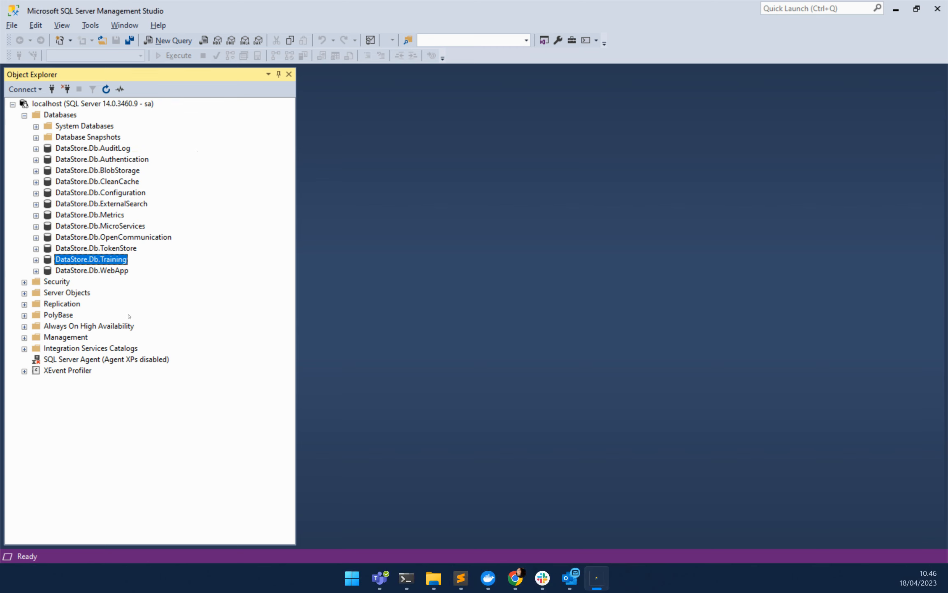
click(35, 260)
click(48, 282)
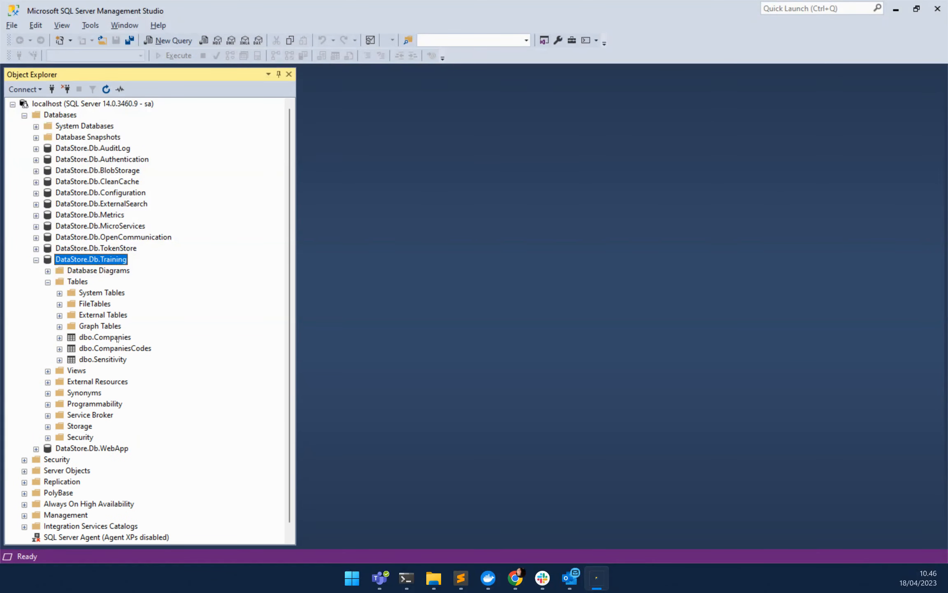
right_click(117, 339)
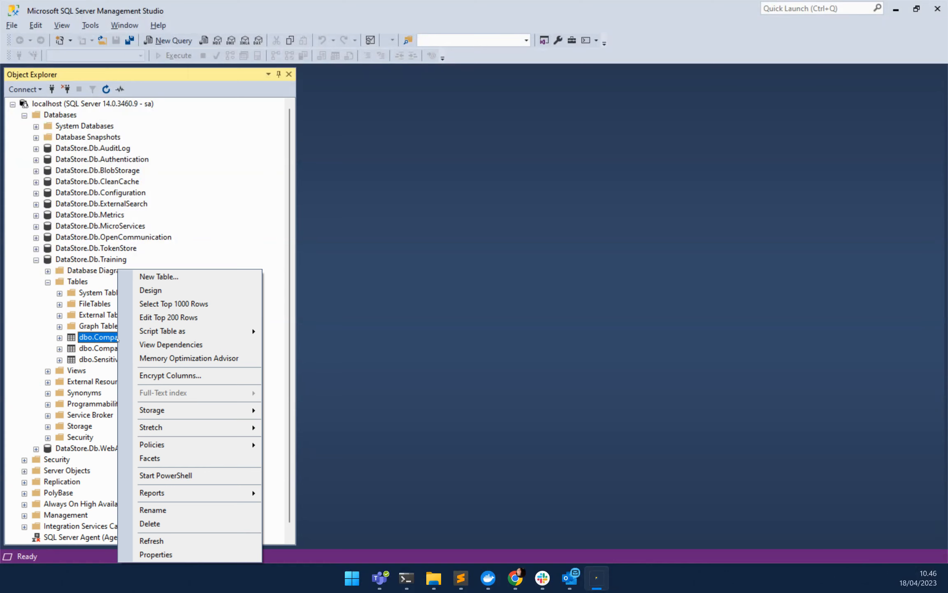
click(161, 305)
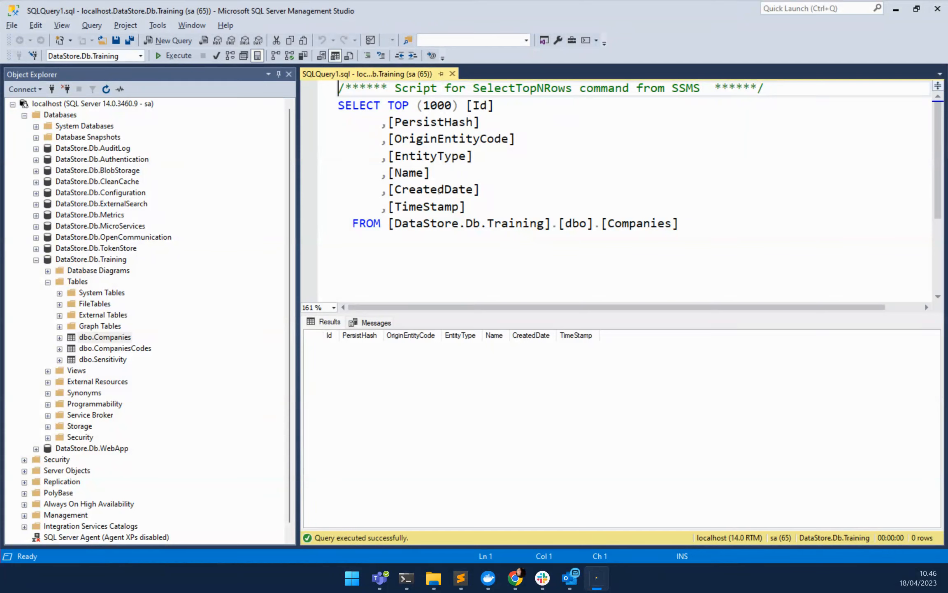
drag(388, 190, 479, 190)
drag(388, 173, 430, 173)
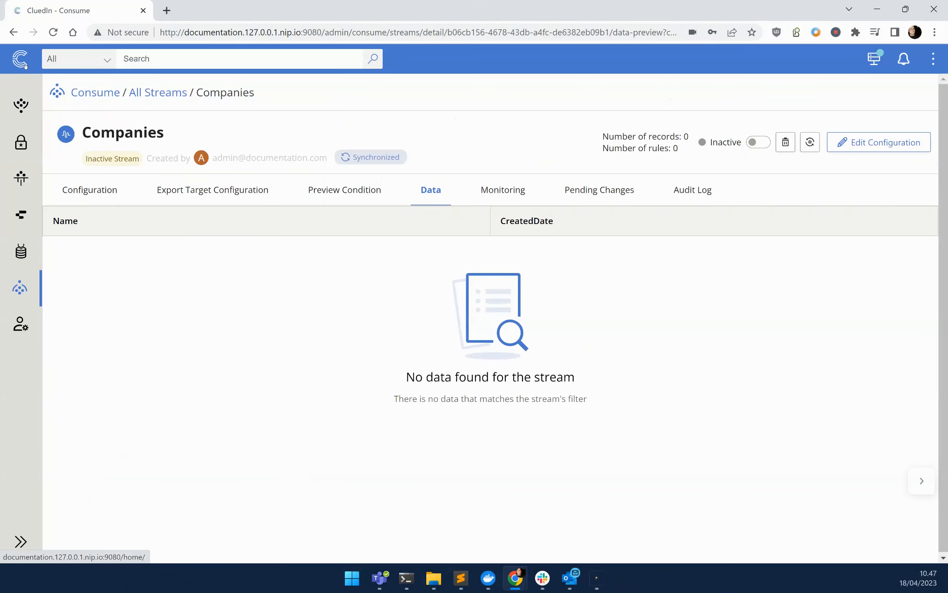
- Import the file Companies.csv from the home page and upload it under the group Data
click(34, 65)
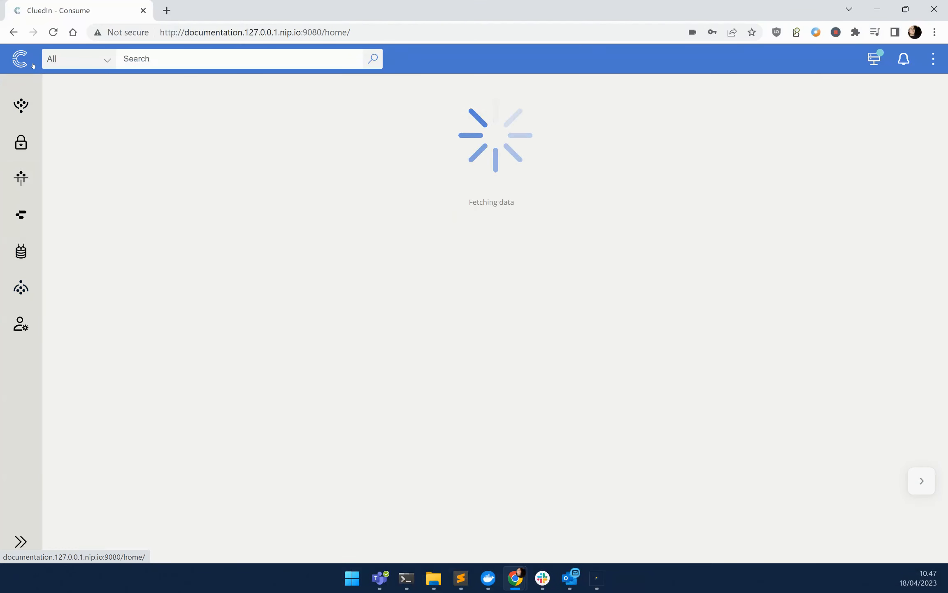
click(90, 140)
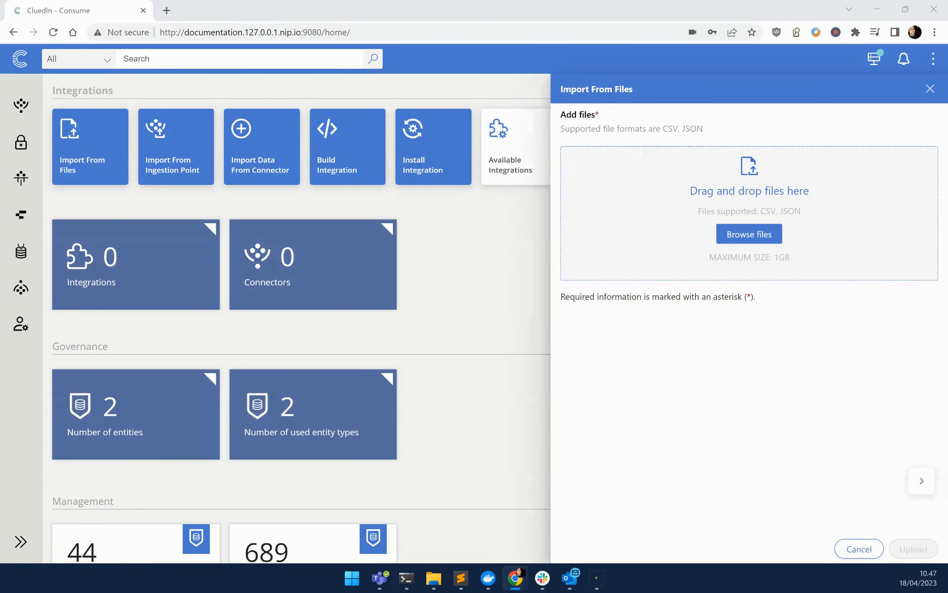
drag(745, 118, 765, 187)
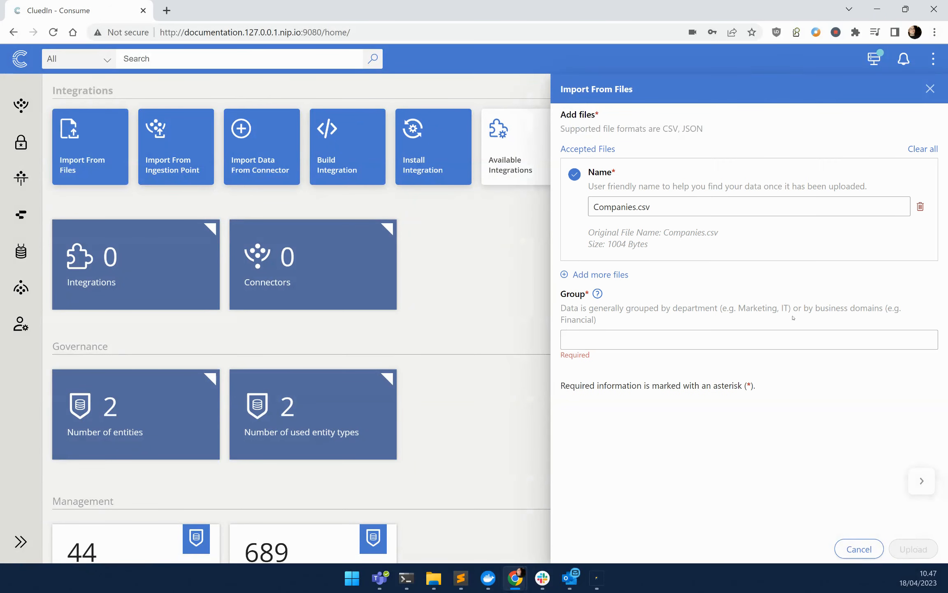
click(665, 334)
text(Data)
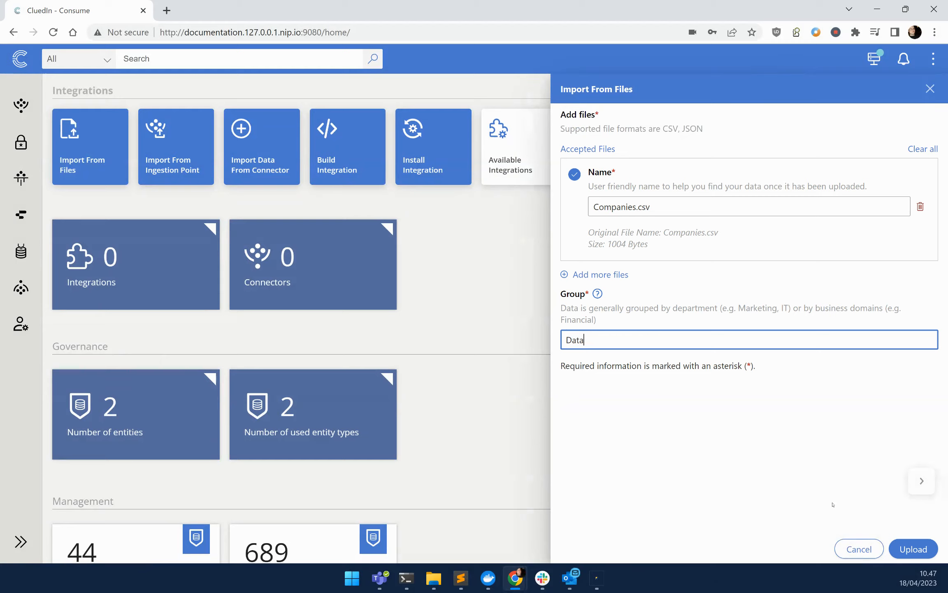
click(913, 548)
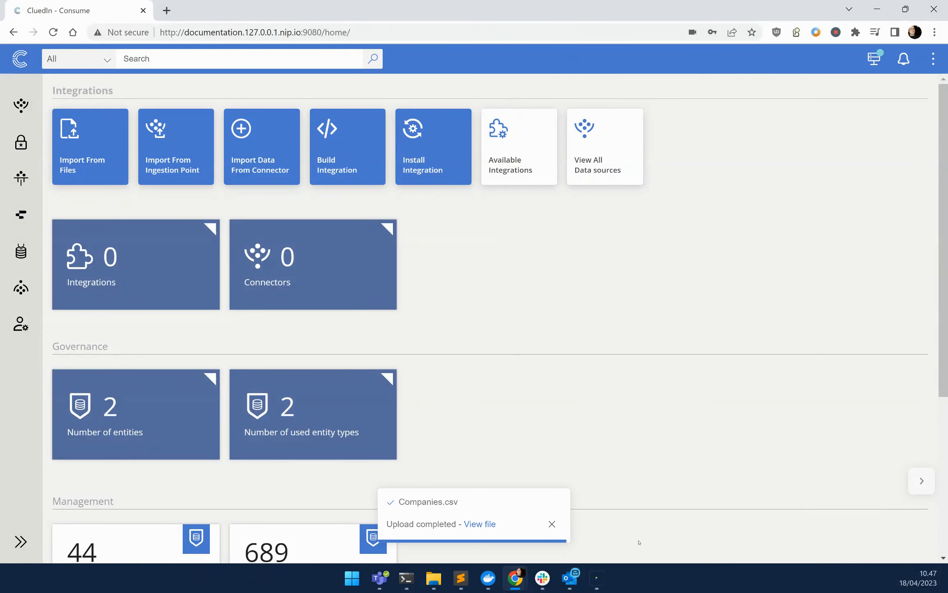
- Open the uploaded Companies.csv data set and start creating its mapping with the Auto Mapping type
click(478, 524)
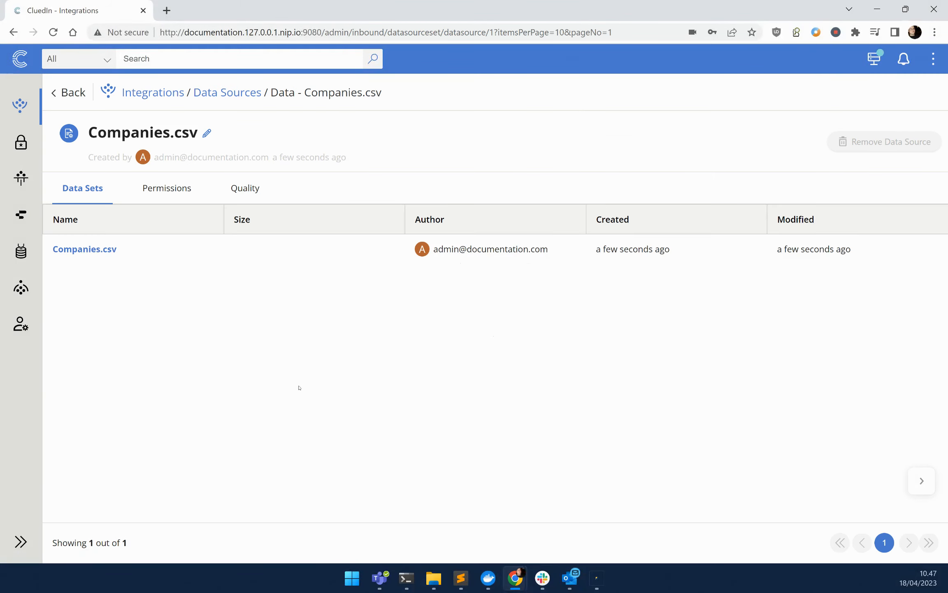
click(107, 248)
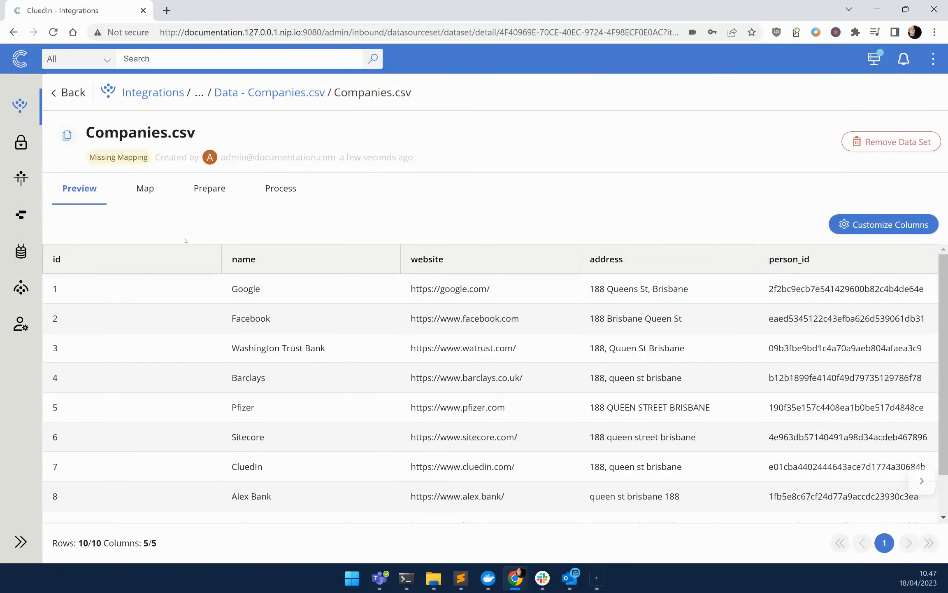
click(144, 189)
click(509, 438)
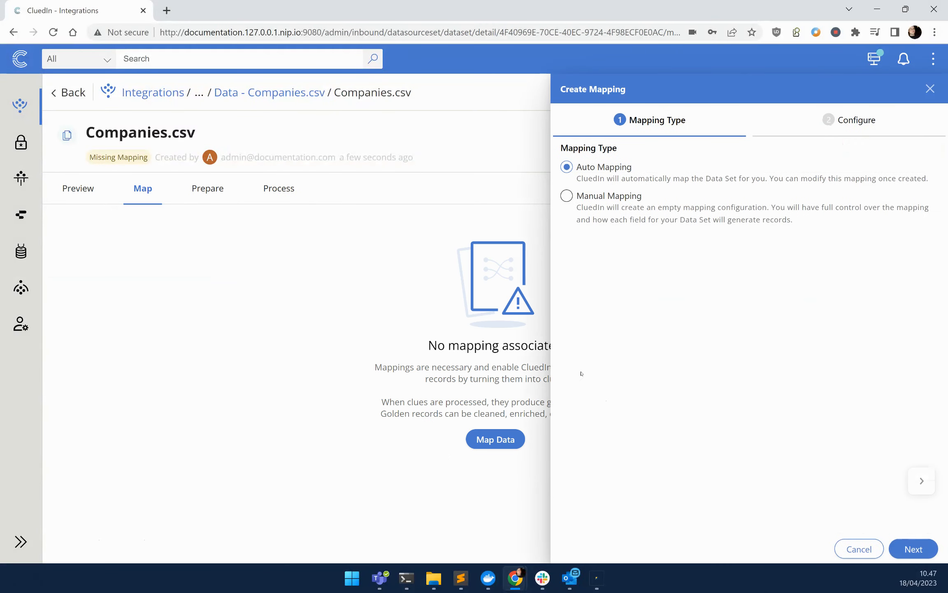
click(914, 549)
- Create a new entity type Company for the mapping and give it the Robot icon
click(655, 224)
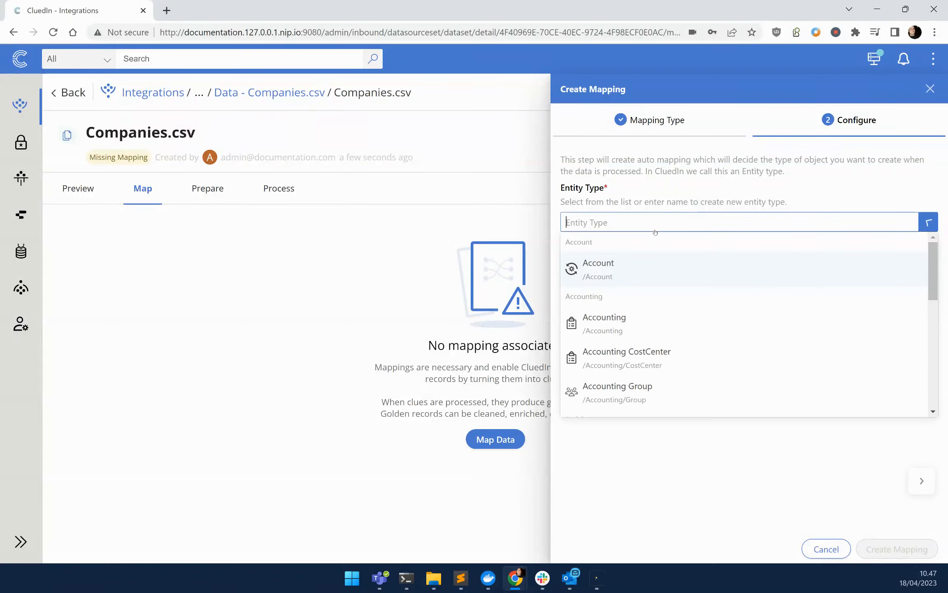
text(Company)
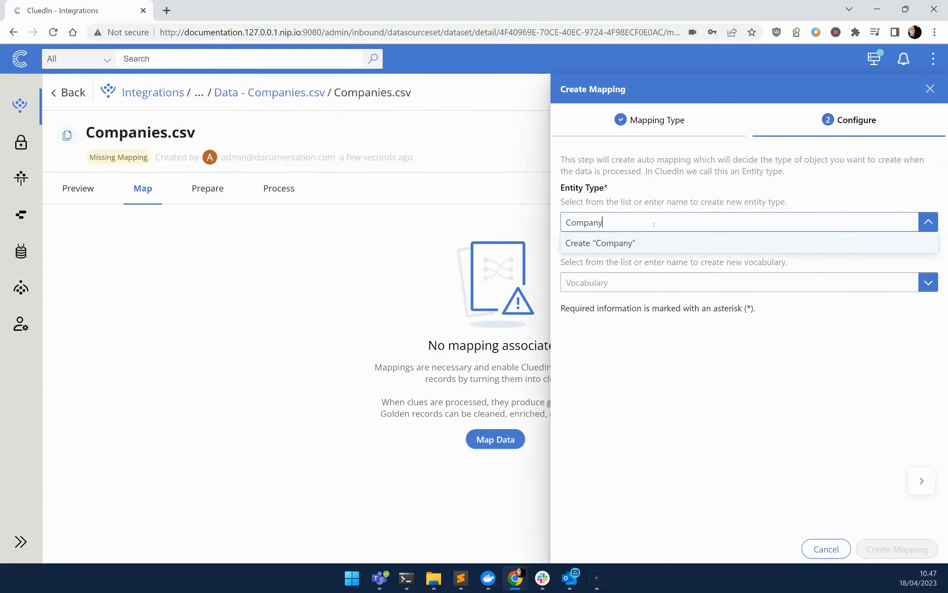
click(632, 243)
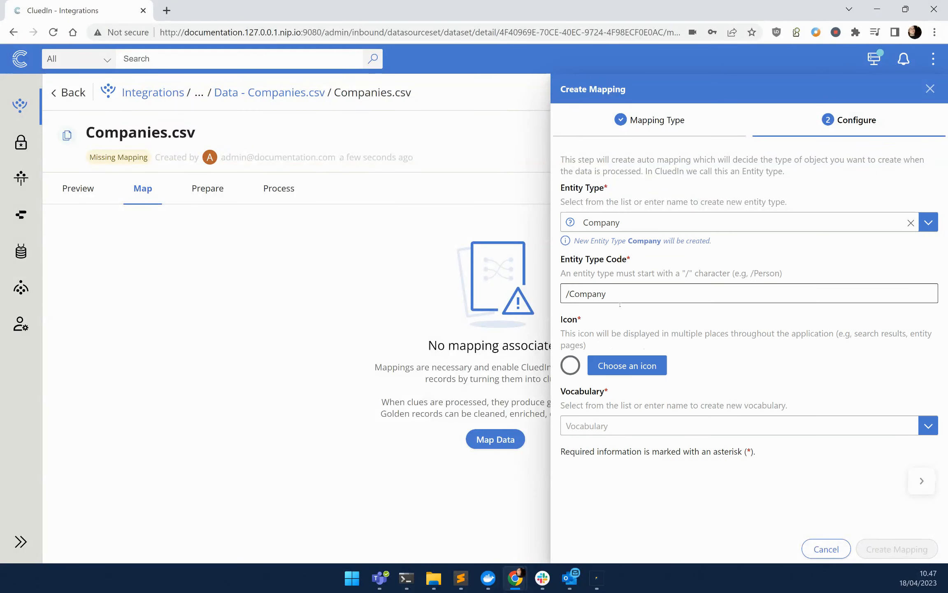
click(629, 365)
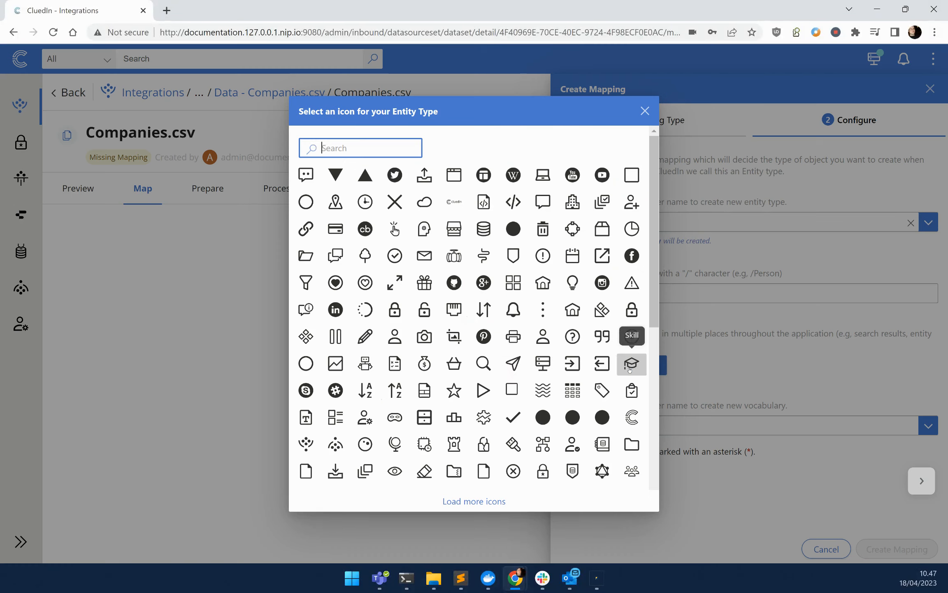
click(367, 368)
- Create a new vocabulary Company for the mapping and create the mapping
click(661, 425)
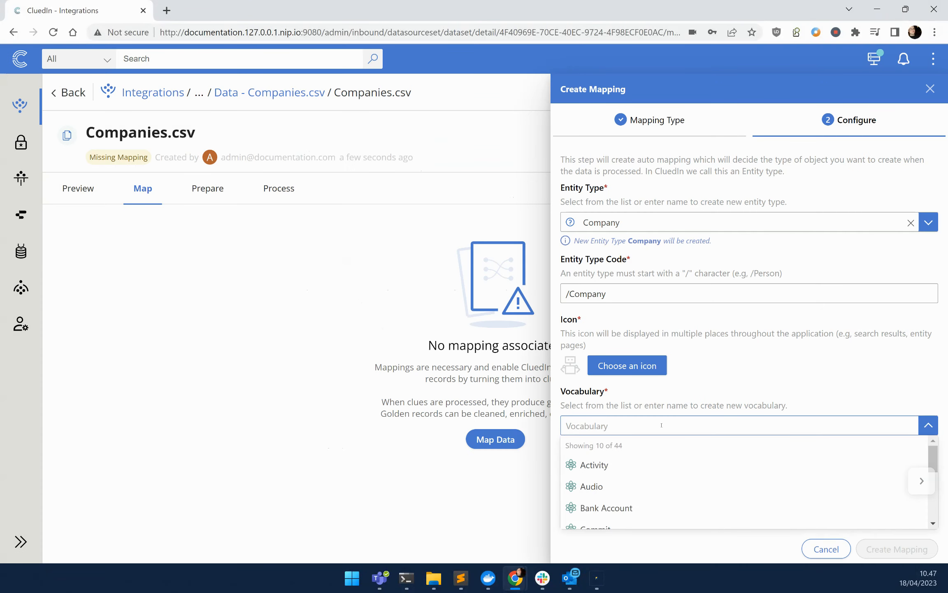
text(Company)
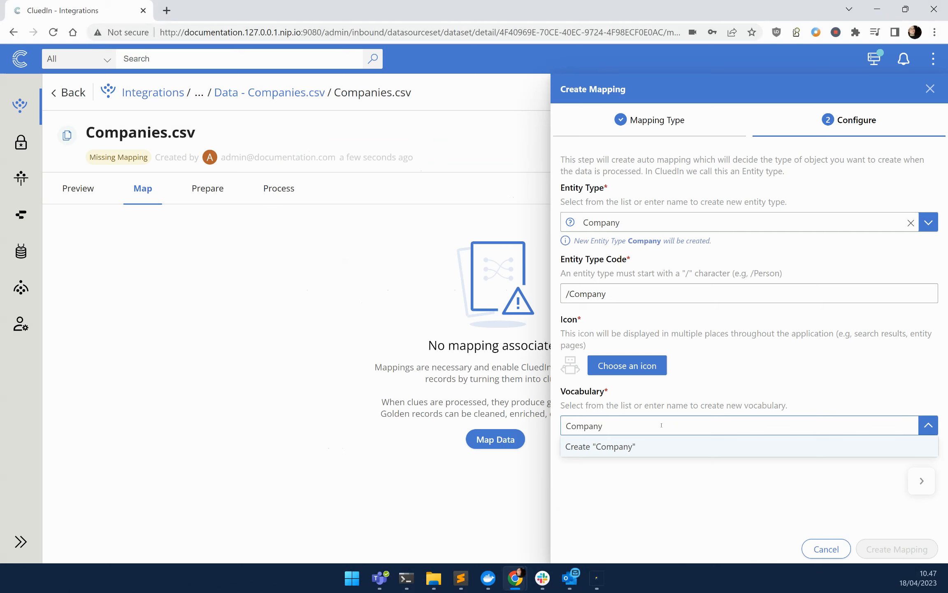
click(632, 447)
scroll(782, 452, down, 5)
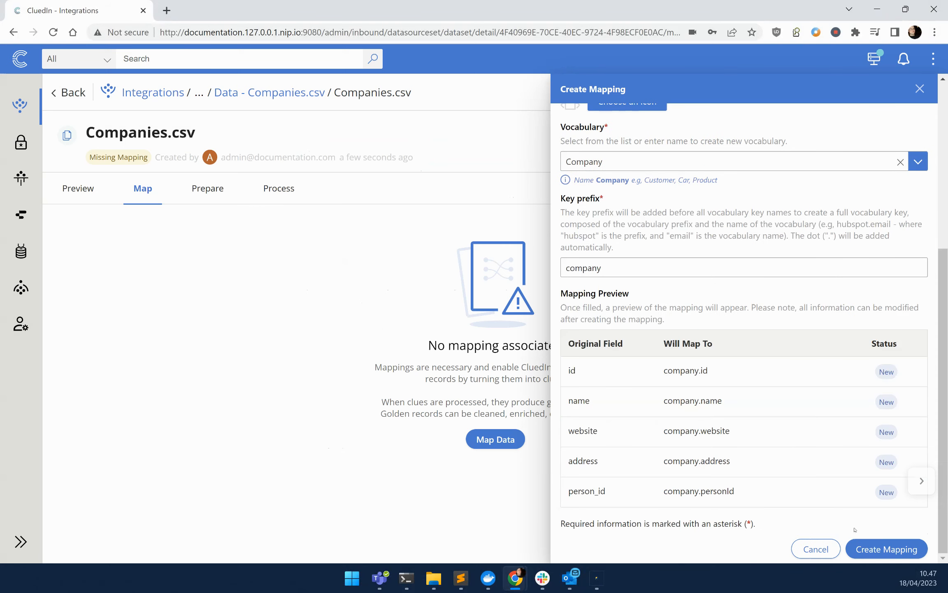
click(910, 551)
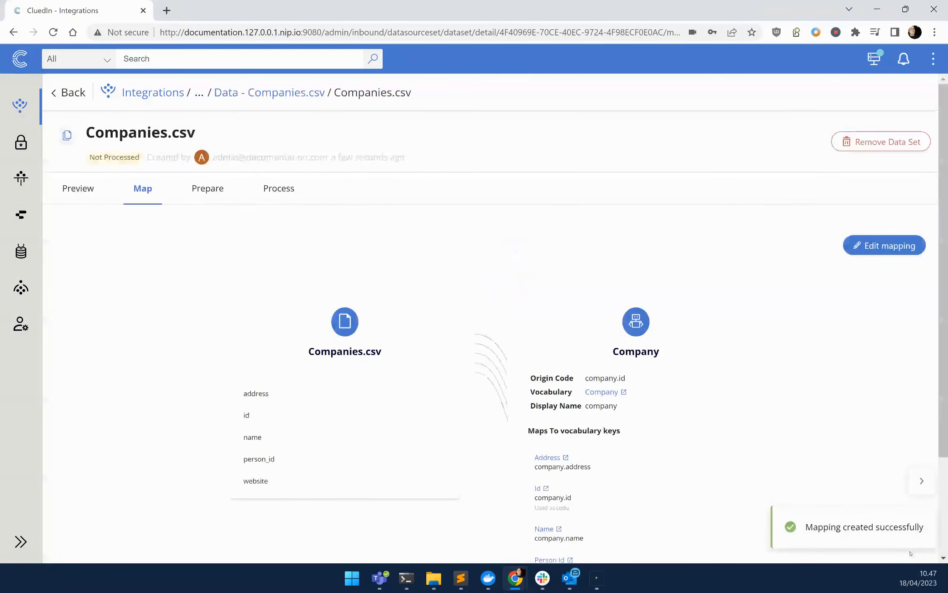
- Edit the mapping's entity settings and remove the Person Id property from the entity codes
click(885, 245)
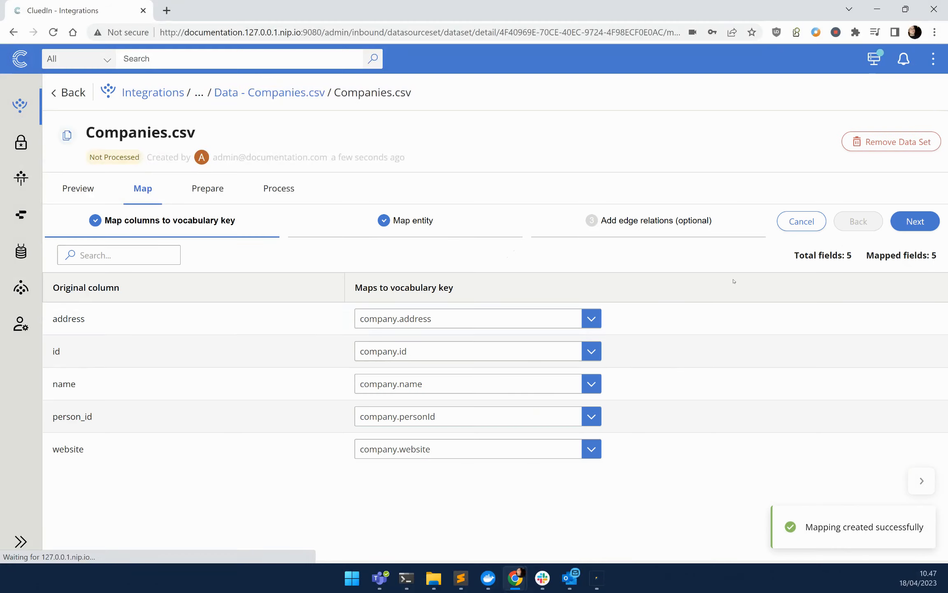
click(523, 226)
scroll(137, 527, down, 1)
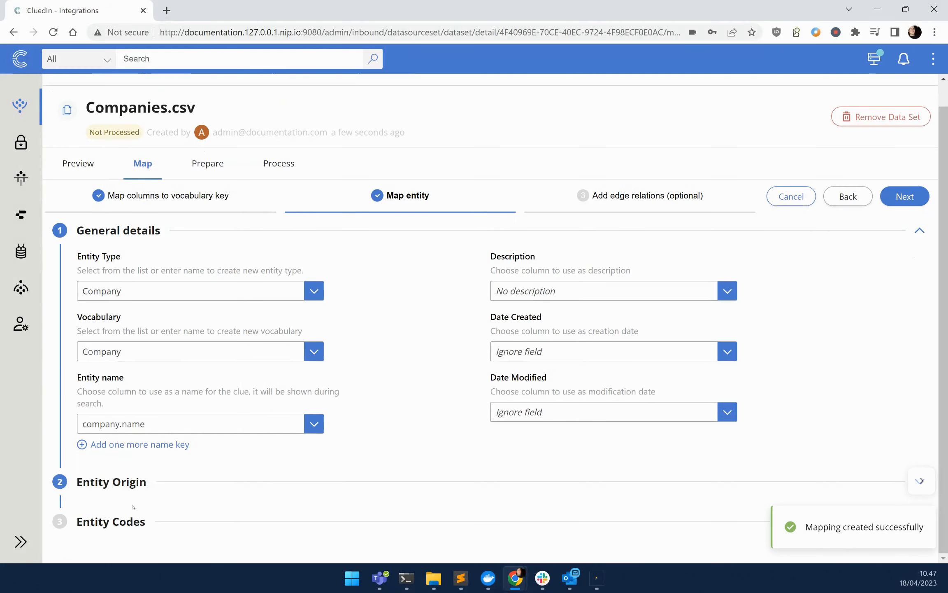
click(137, 528)
scroll(137, 527, down, 5)
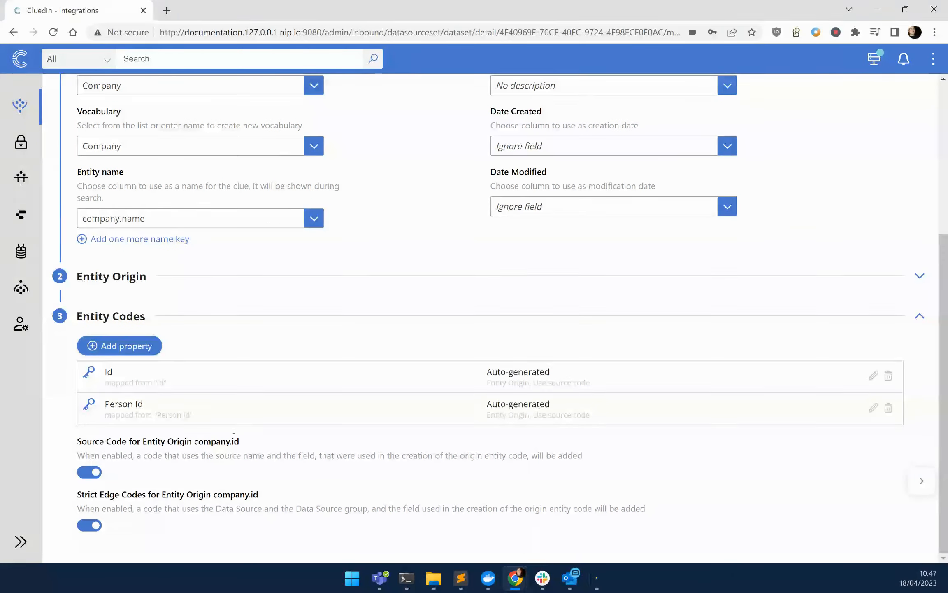
click(889, 409)
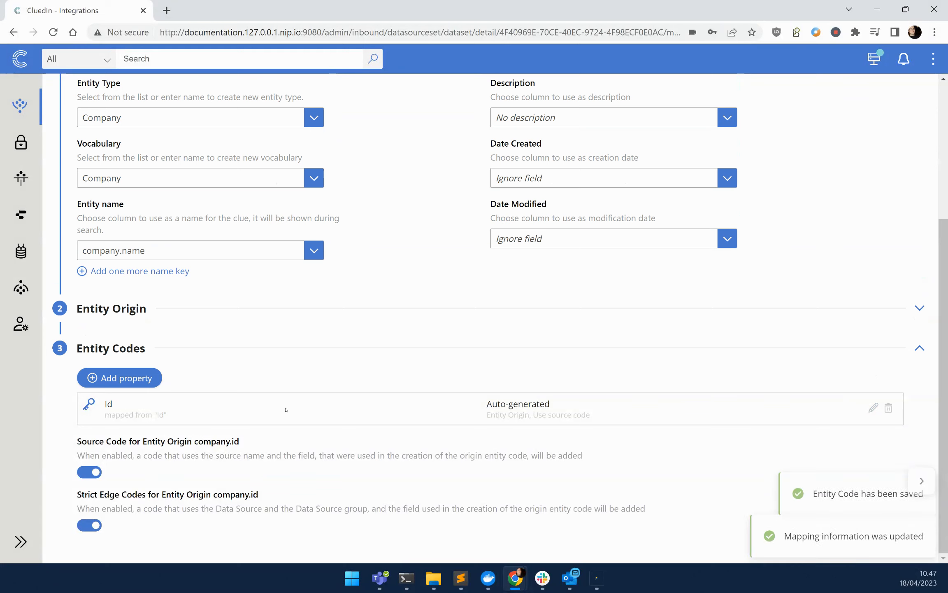
- Check the mapping's entity origin, finish the mapping without edge relations, and review the resulting field mapping
click(113, 305)
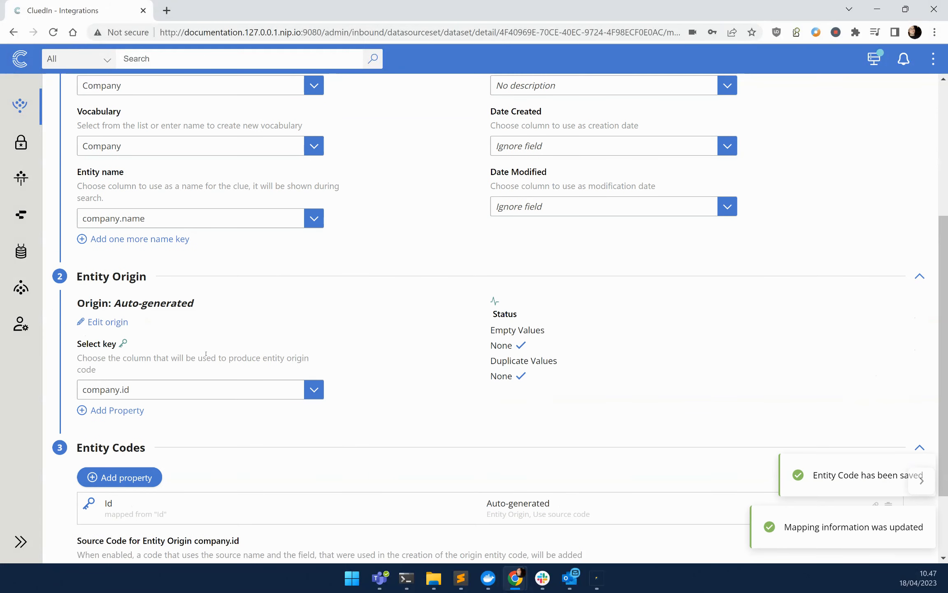
scroll(205, 353, up, 5)
click(910, 227)
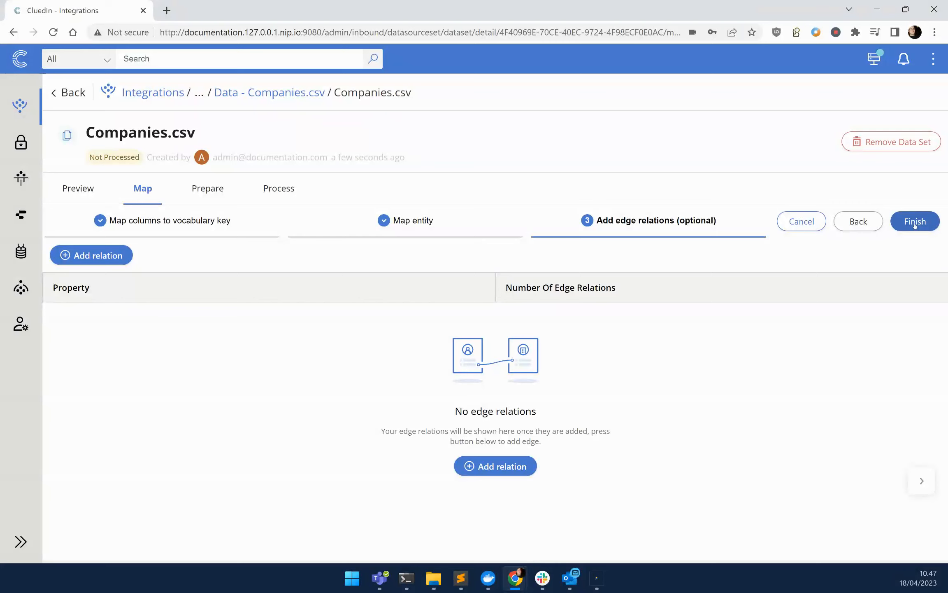
click(913, 226)
scroll(538, 290, down, 3)
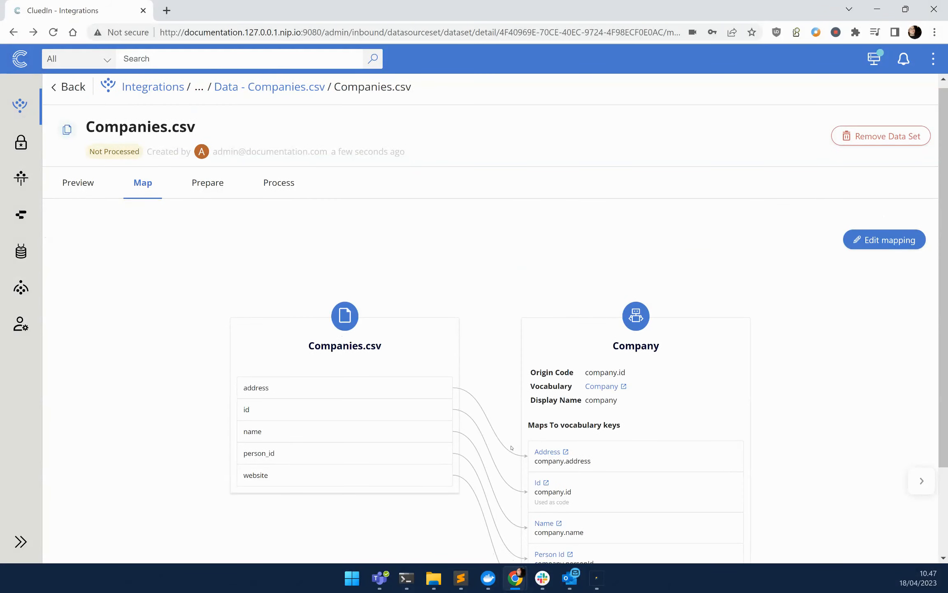
scroll(334, 262, up, 3)
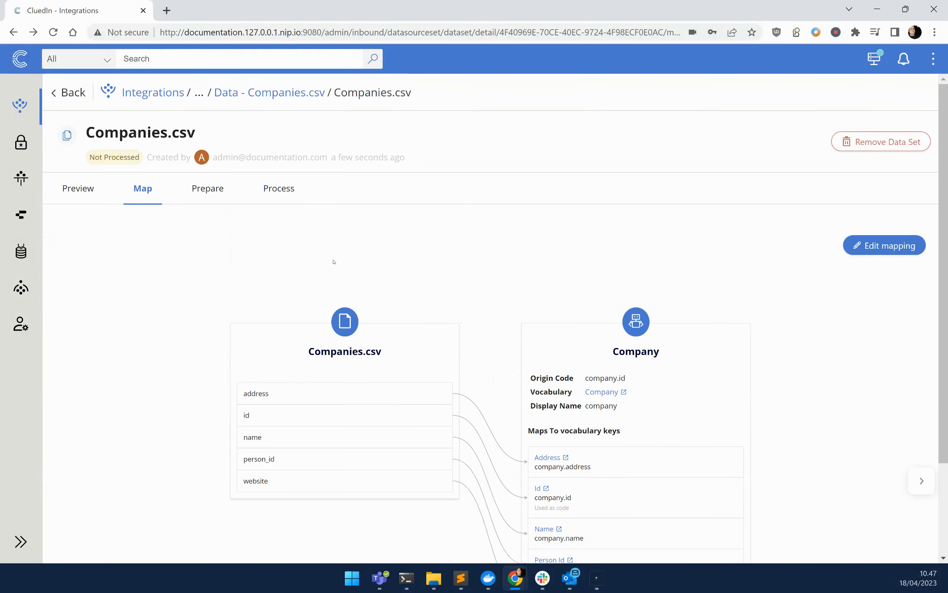
- Process the Companies.csv data set into clues and check the processing stats
click(294, 196)
click(77, 225)
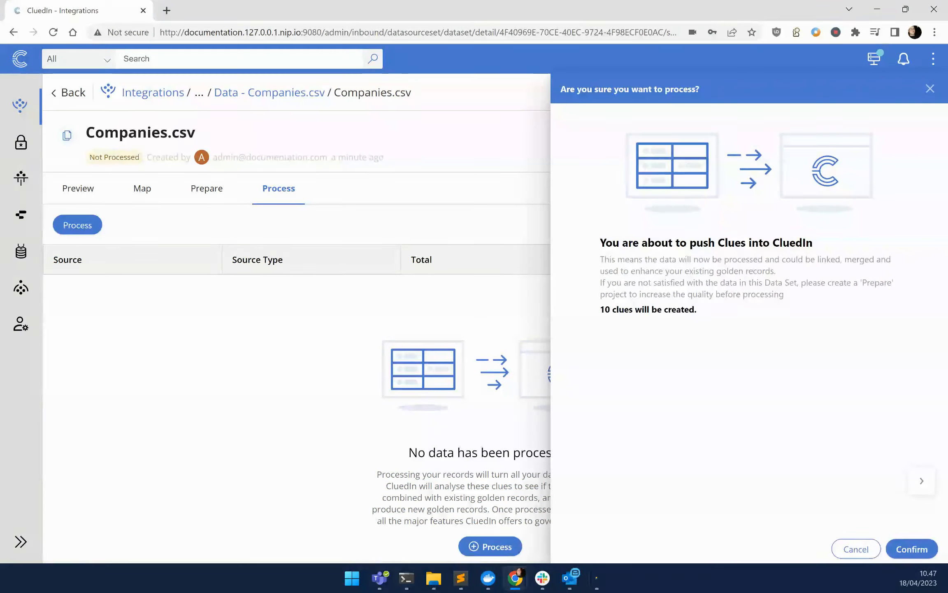
click(912, 549)
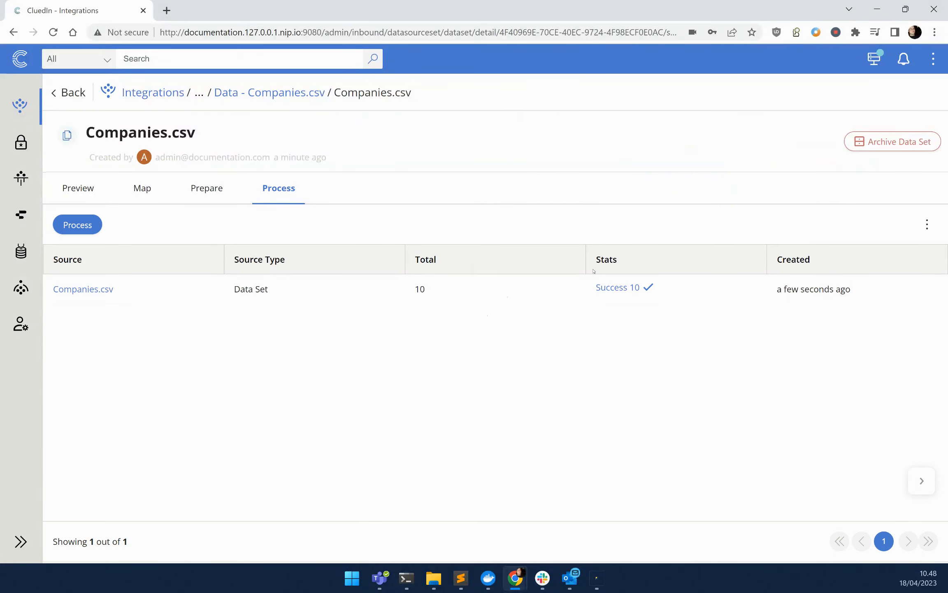
drag(593, 290, 682, 290)
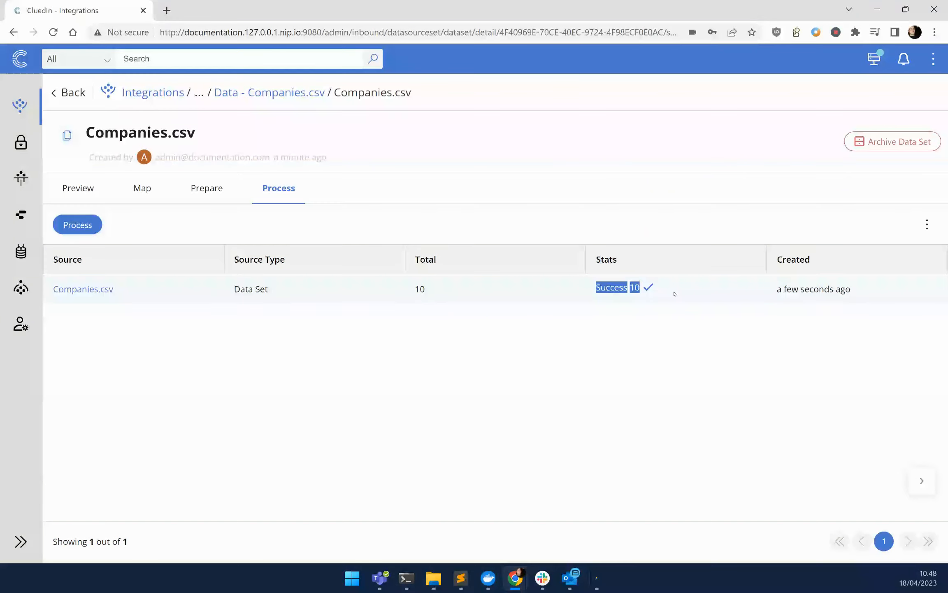
- Activate the Companies stream and view its data
click(21, 288)
click(263, 244)
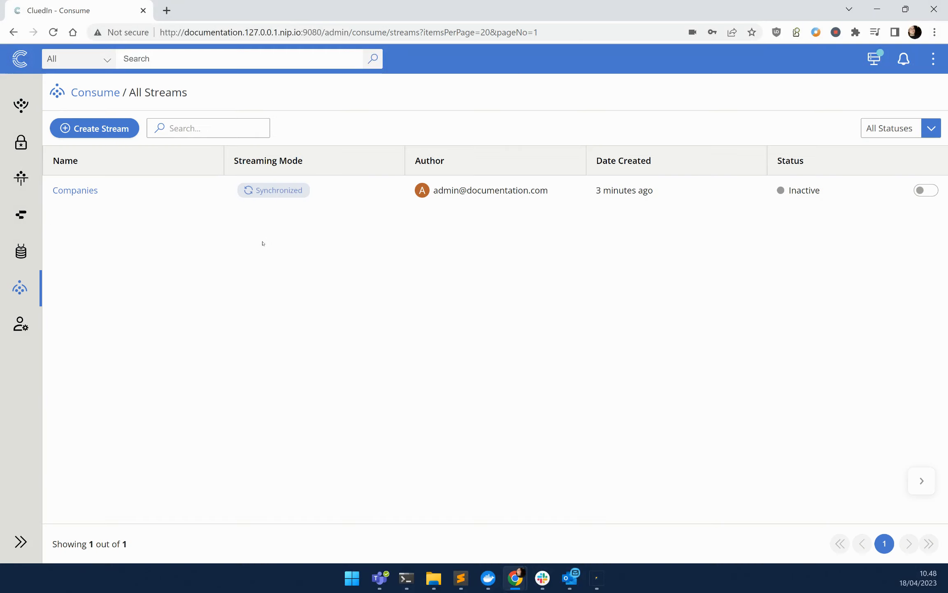
click(79, 190)
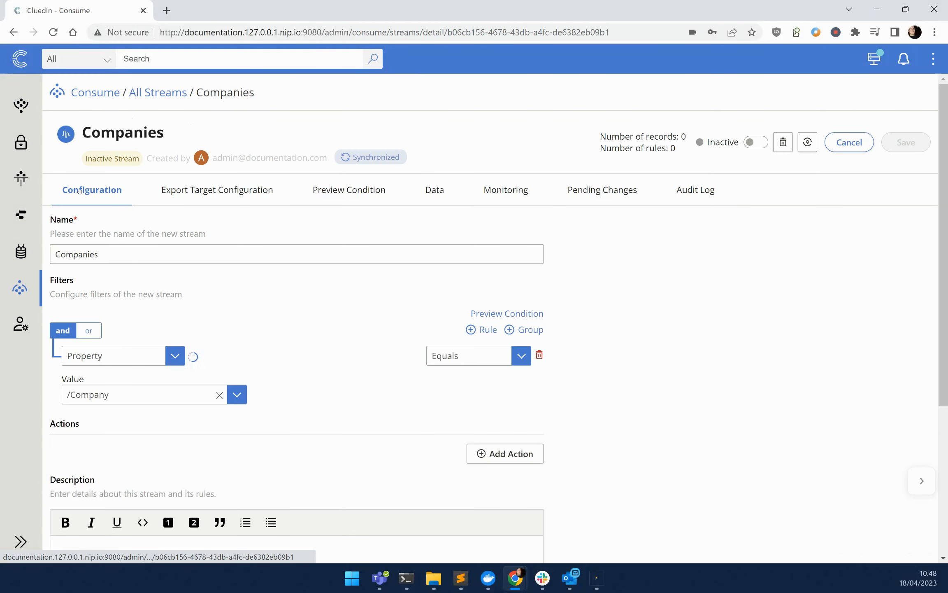
click(754, 142)
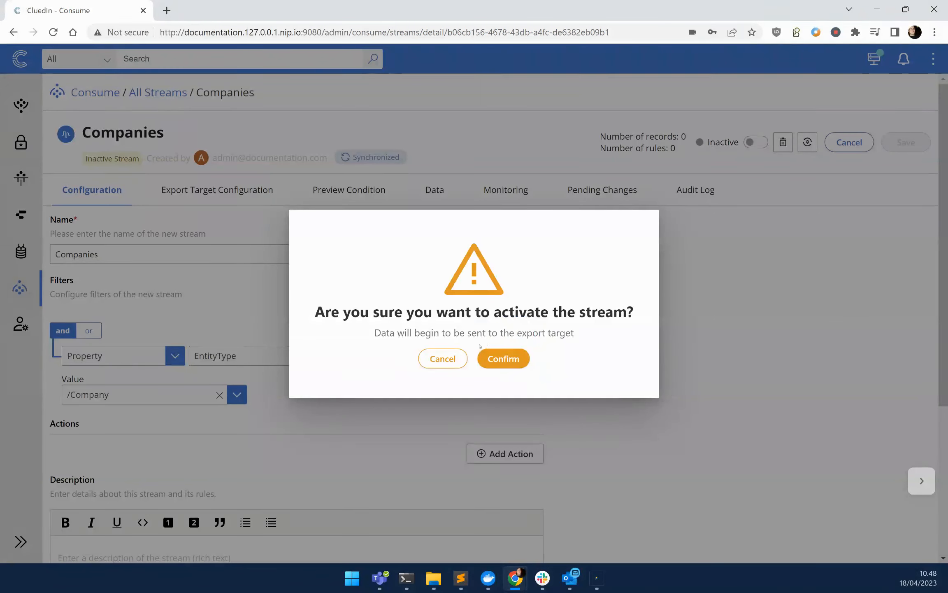
click(504, 358)
click(438, 192)
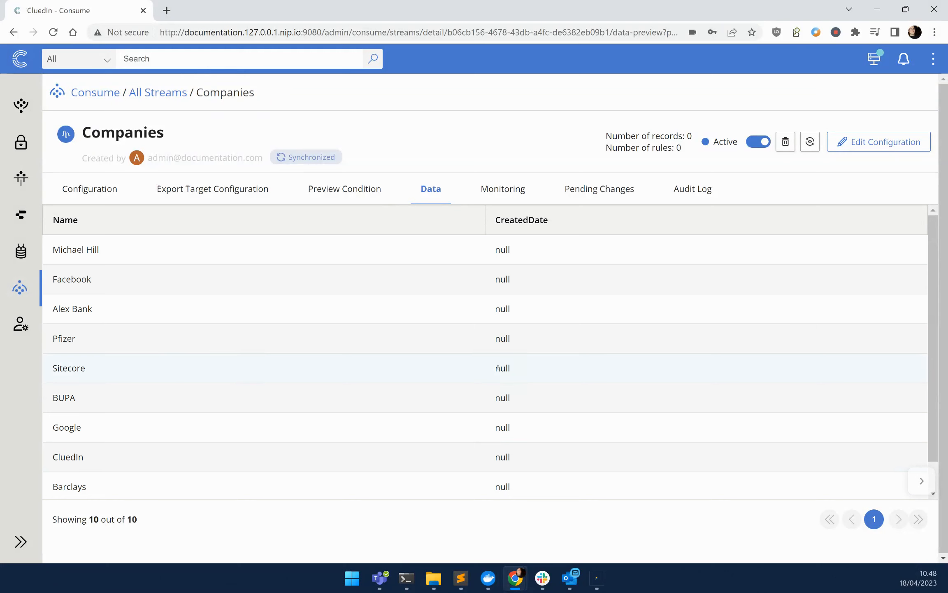
- Switch to SQL Server Management Studio, rerun the dbo.Companies query, and examine the Name and CreatedDate columns of the results
click(601, 579)
click(559, 270)
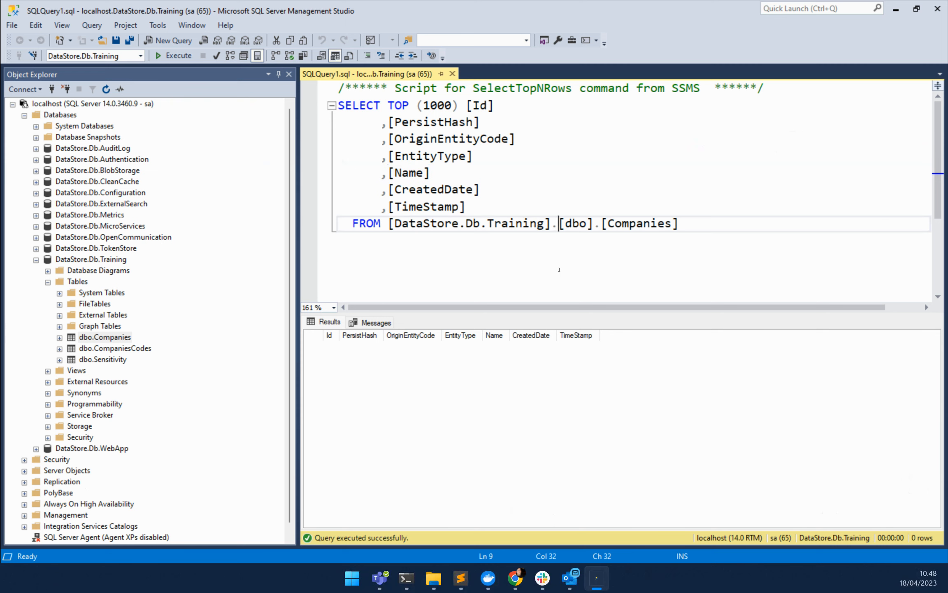
key(F5)
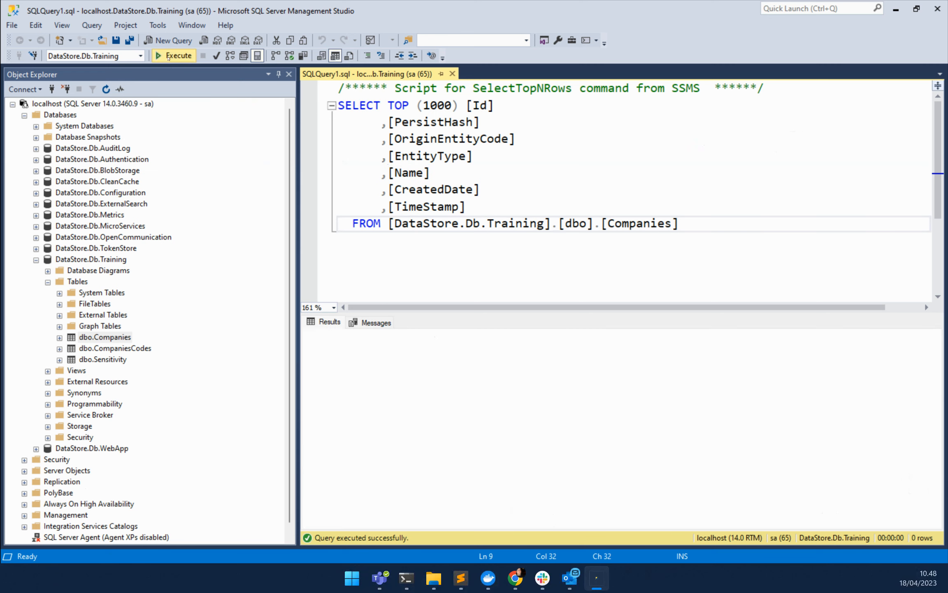
drag(685, 523, 763, 523)
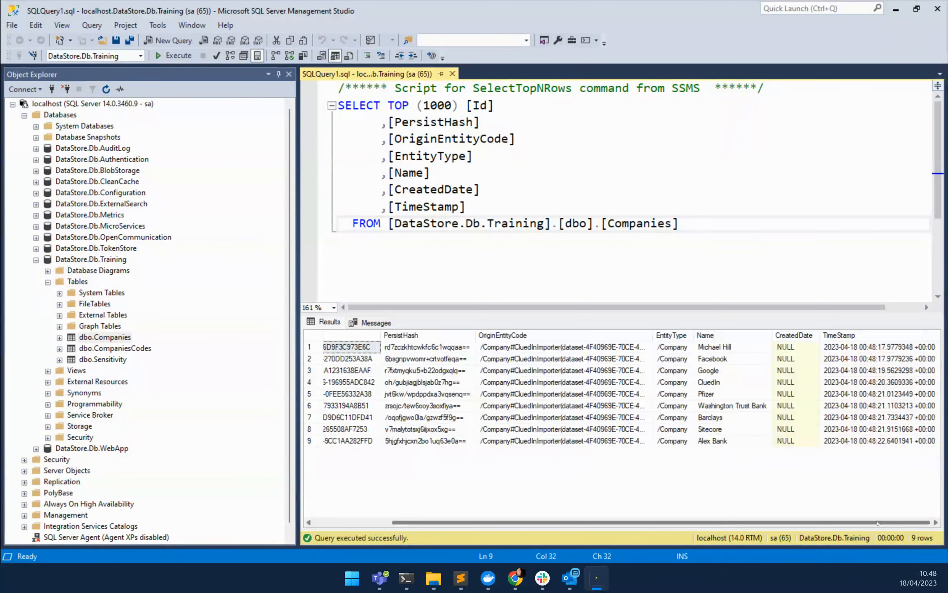